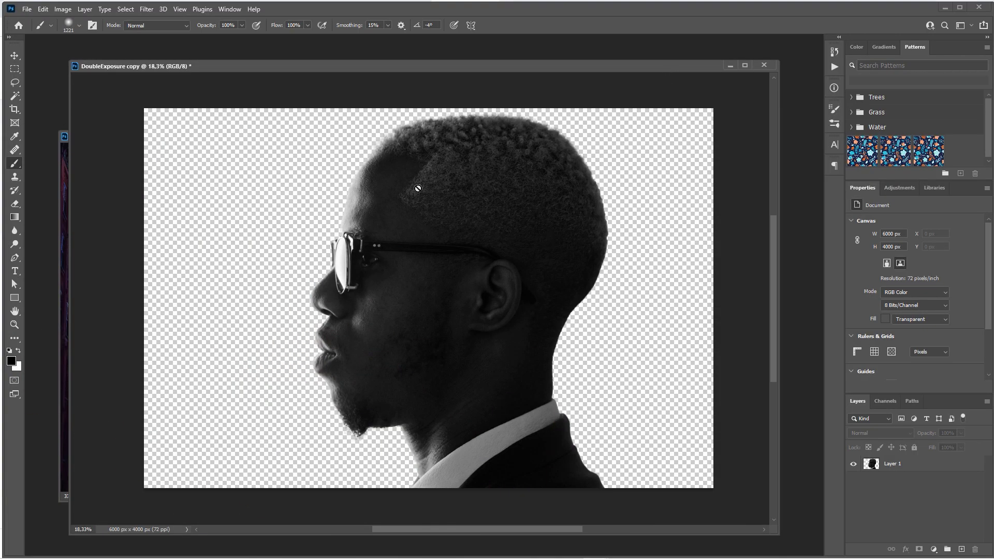
- Copy the Manhattan Bridge photo into the portrait document as a new layer
click(64, 137)
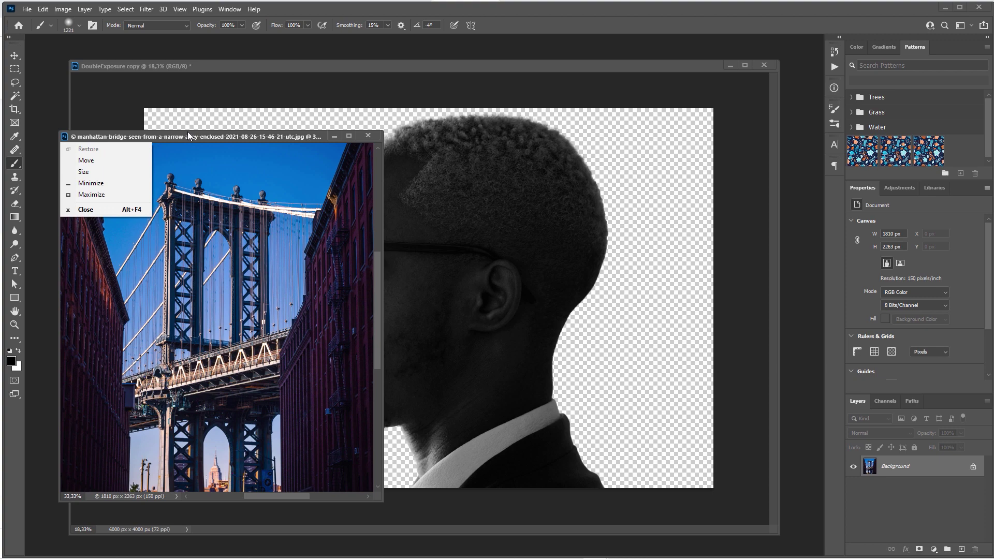
mouse_move(162, 135)
mouse_down()
mouse_move(390, 119)
mouse_move(274, 282)
mouse_up()
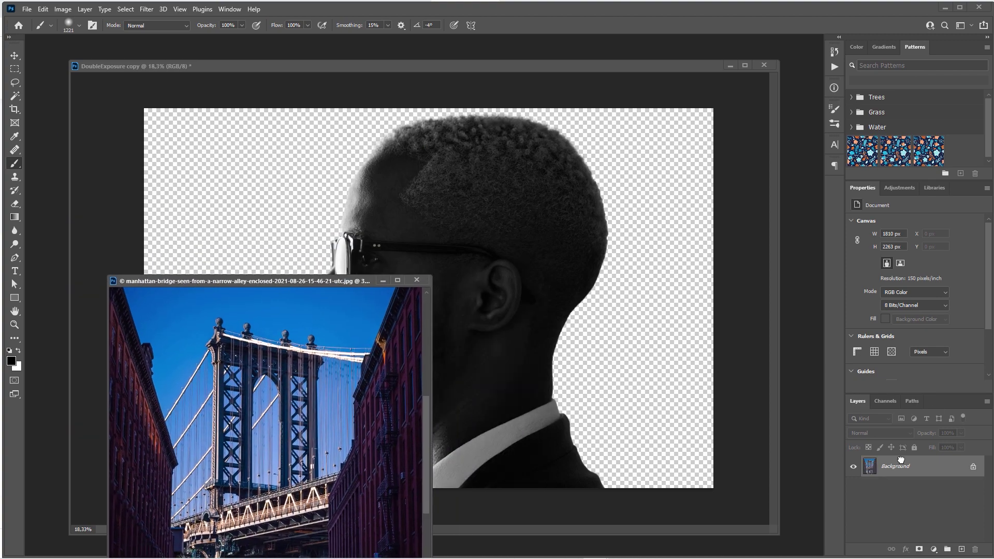
drag(901, 460, 422, 288)
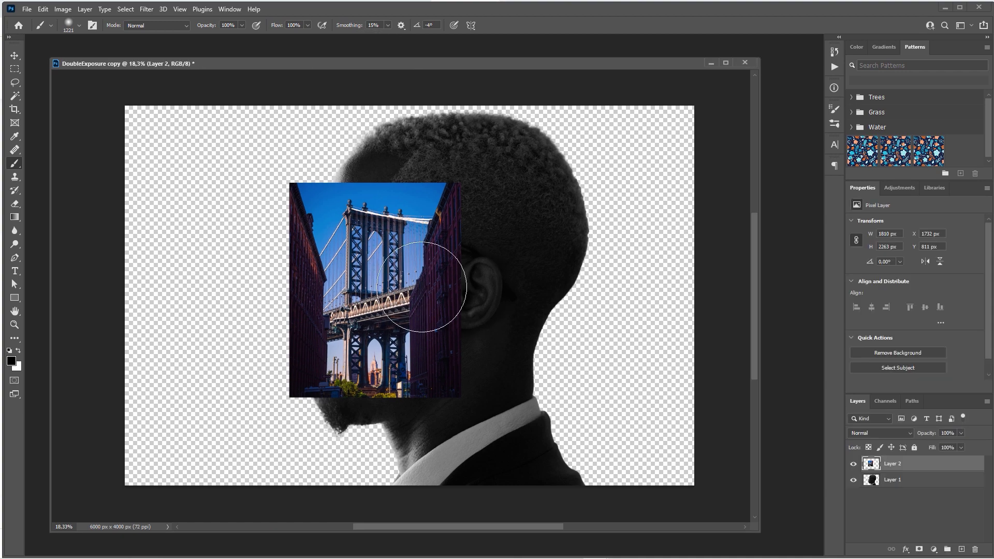
- Scale the bridge layer to about 191% and position it to cover the whole head
key(ctrl+t)
drag(512, 188, 641, 130)
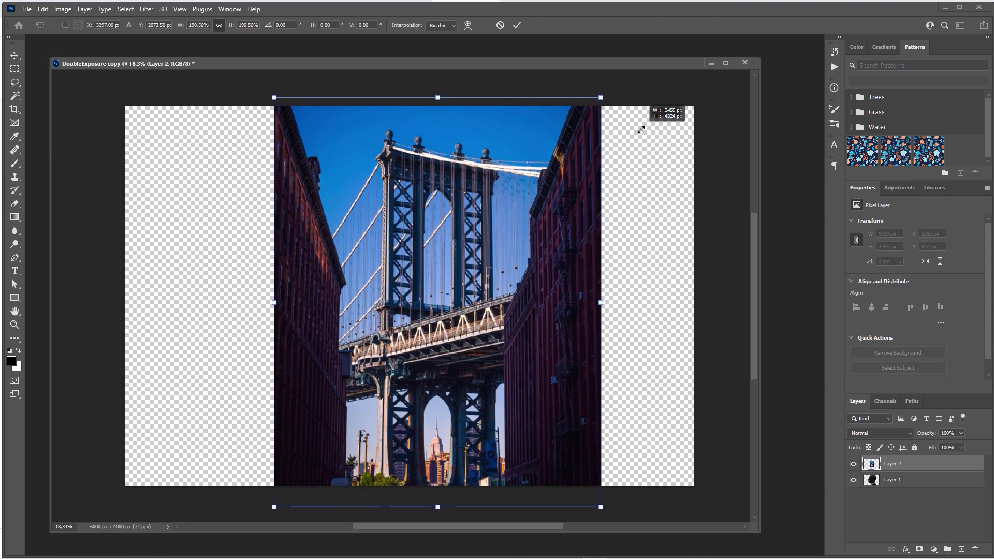
drag(510, 266, 532, 267)
drag(927, 433, 911, 441)
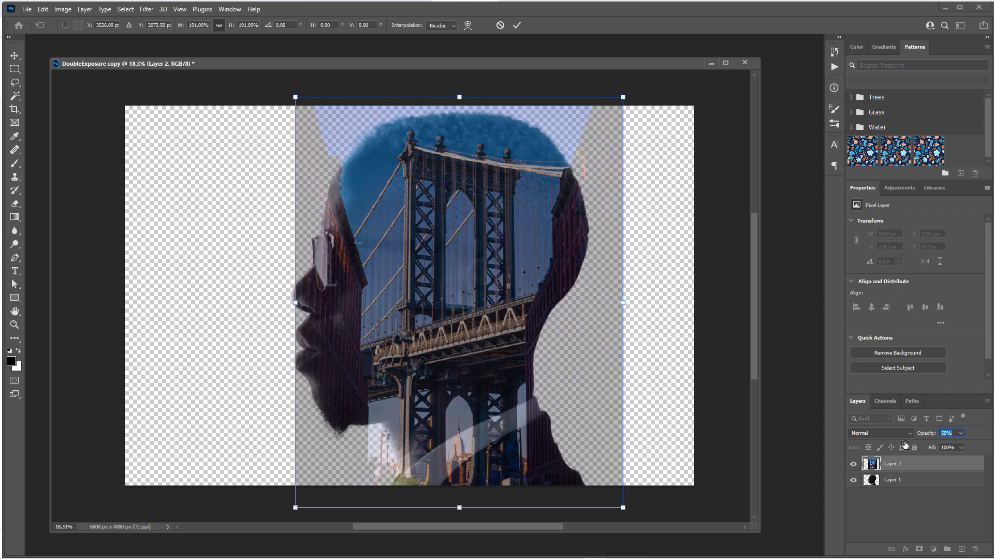
mouse_move(461, 293)
mouse_down()
mouse_move(485, 281)
mouse_move(466, 257)
mouse_up()
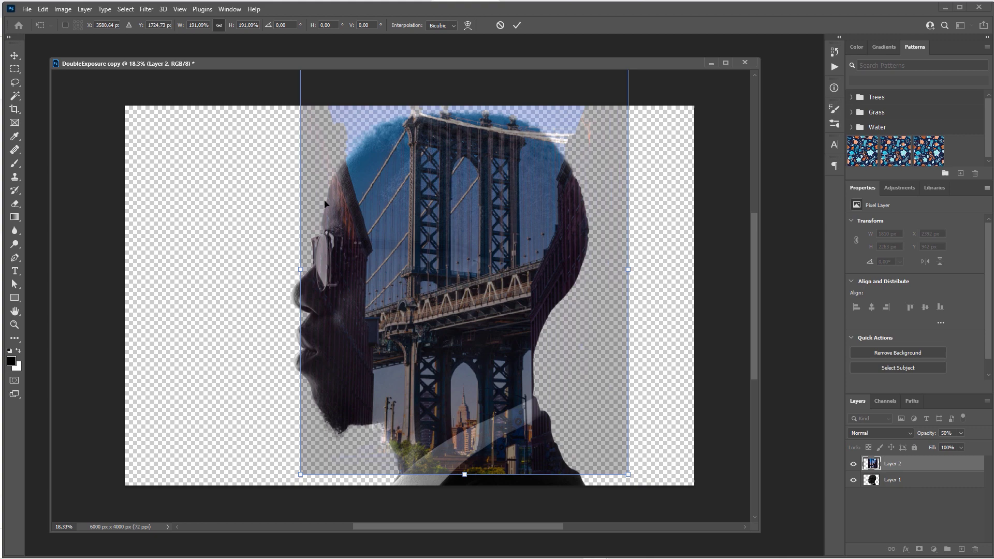
drag(430, 297, 473, 281)
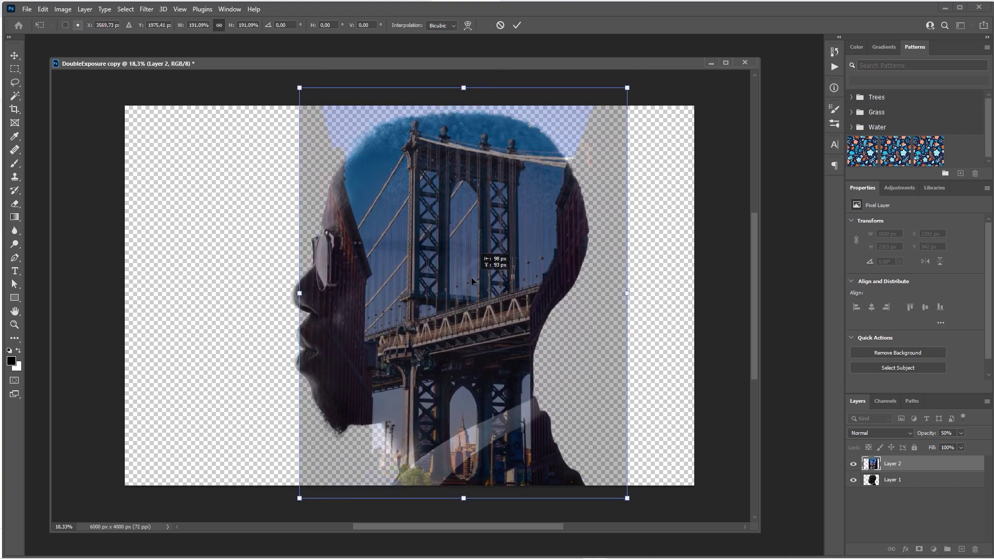
drag(472, 281, 468, 282)
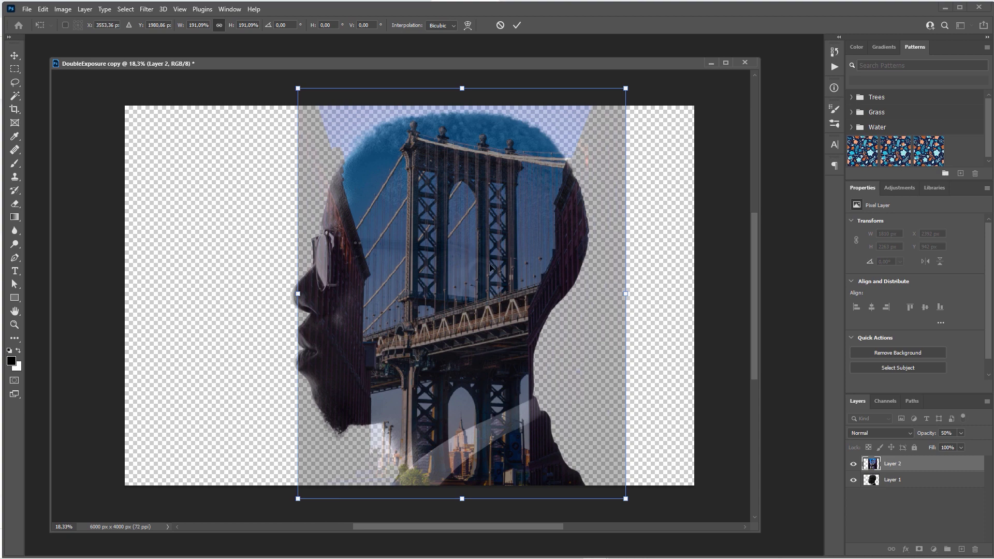
drag(490, 267, 492, 261)
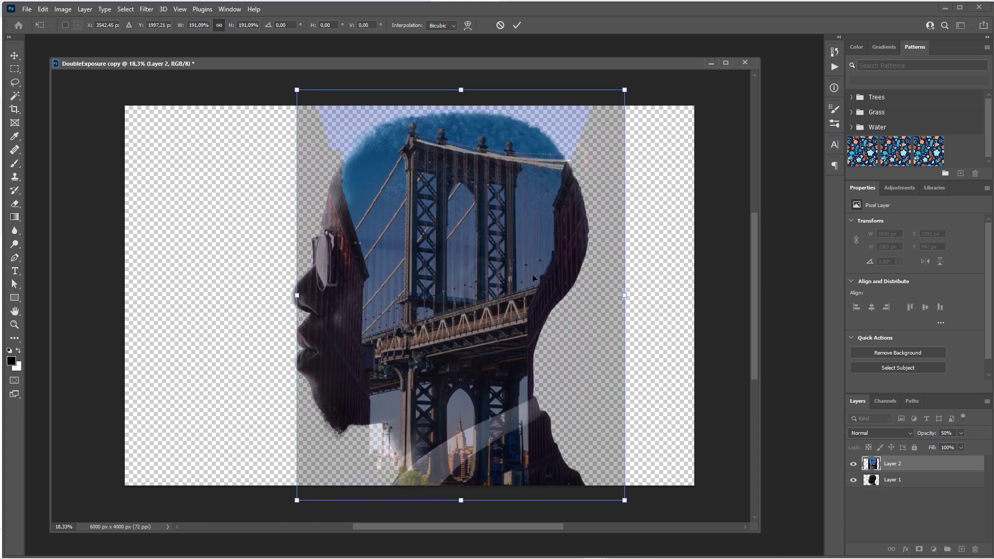
key(Return)
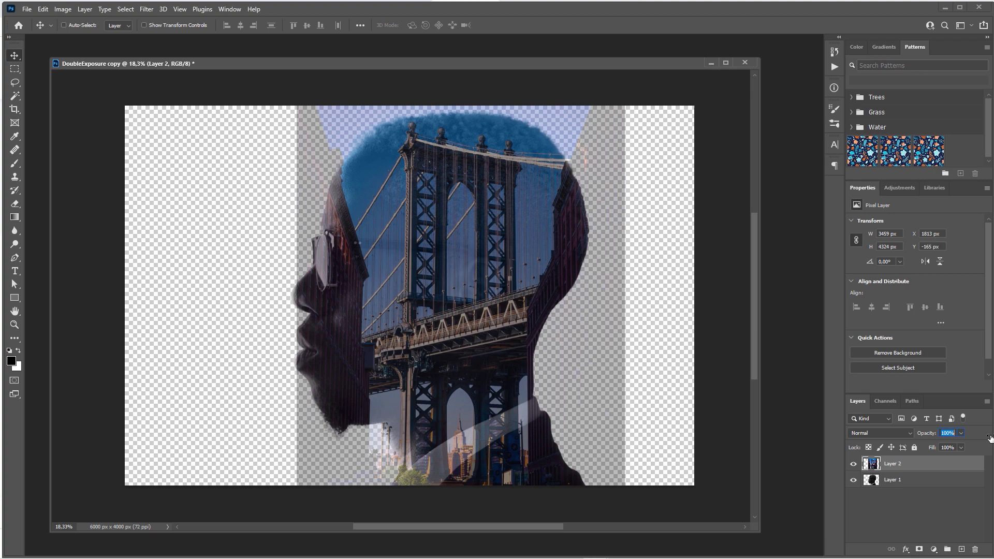
- Restore the bridge layer to near-full opacity and mask it with Layer 1's silhouette selection
drag(990, 437, 987, 438)
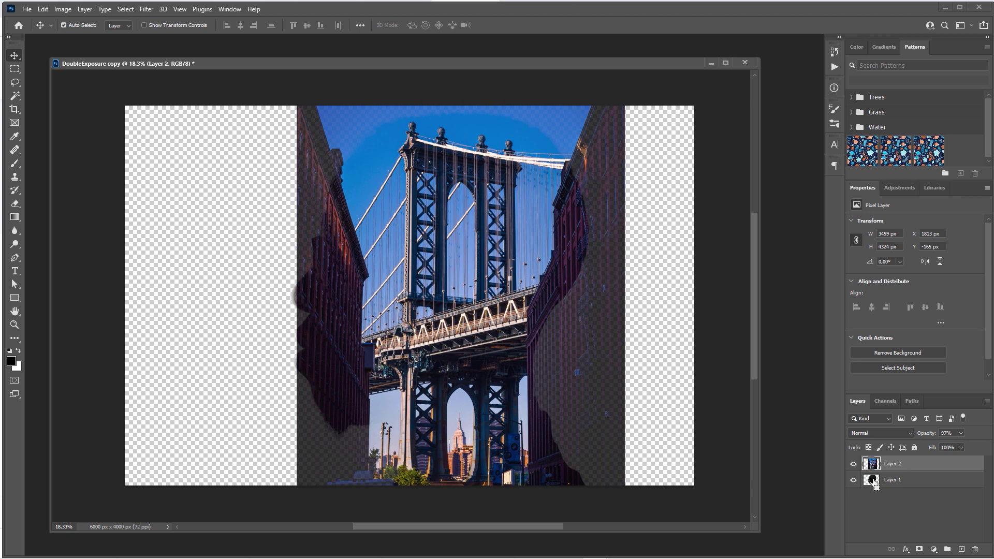
ctrl+click(873, 481)
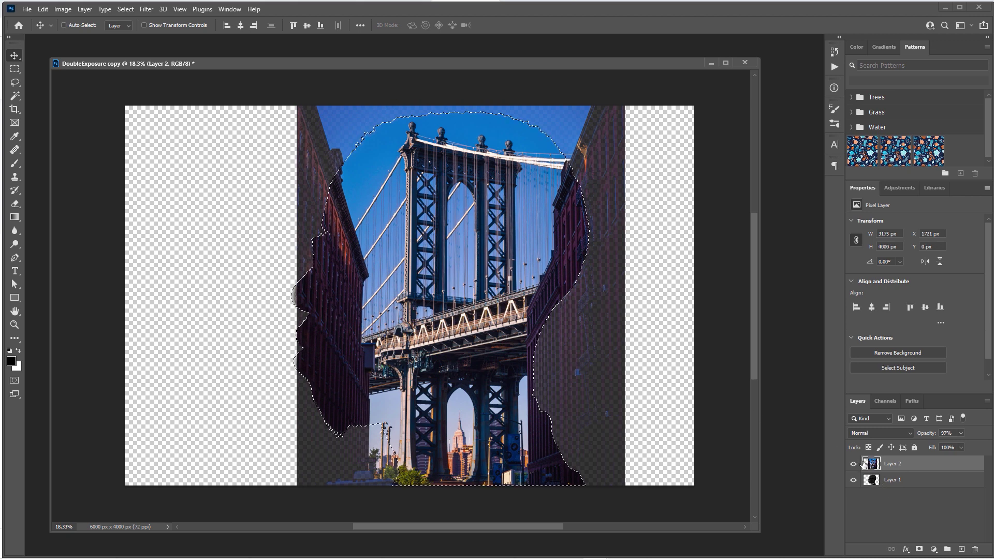
click(920, 550)
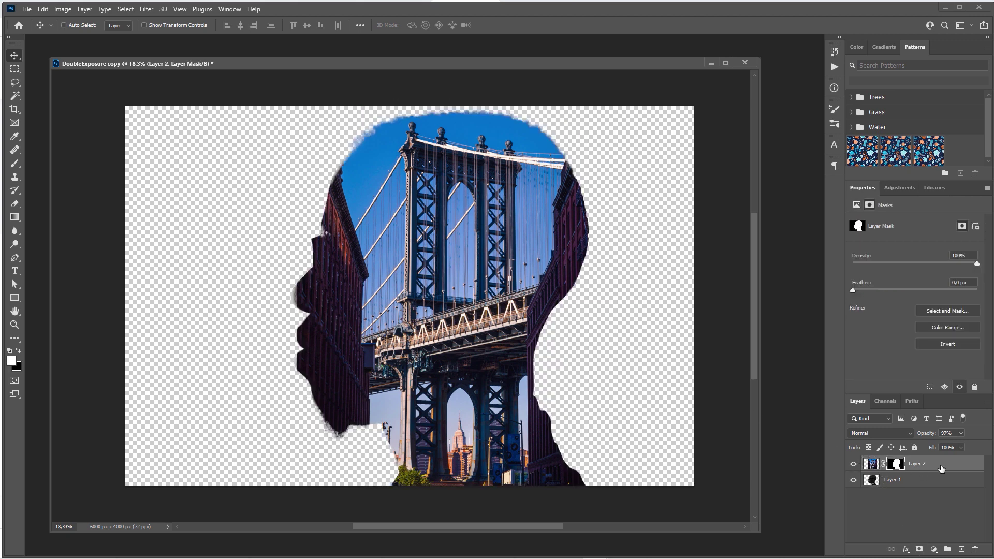
- Desaturate the bridge layer's pixels to black and white
click(871, 464)
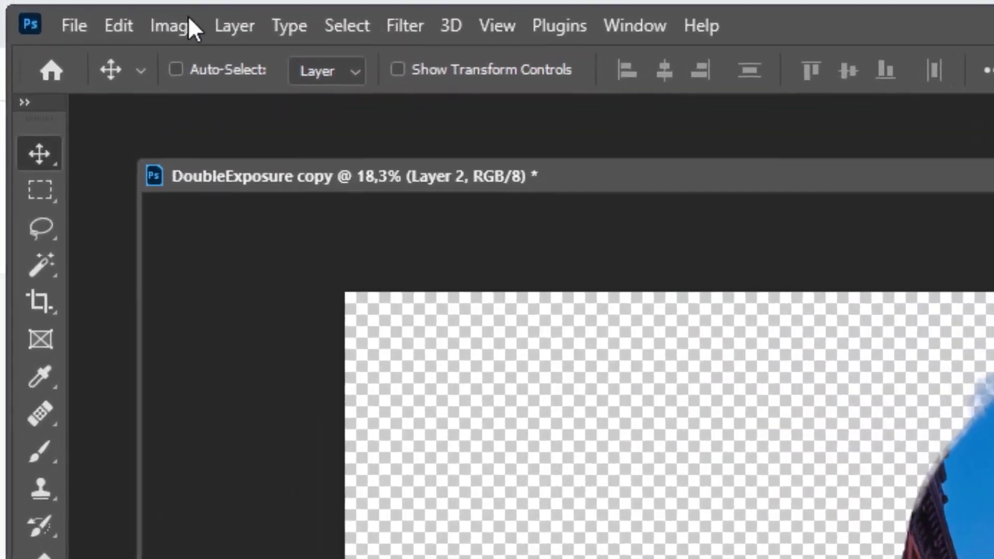
click(66, 9)
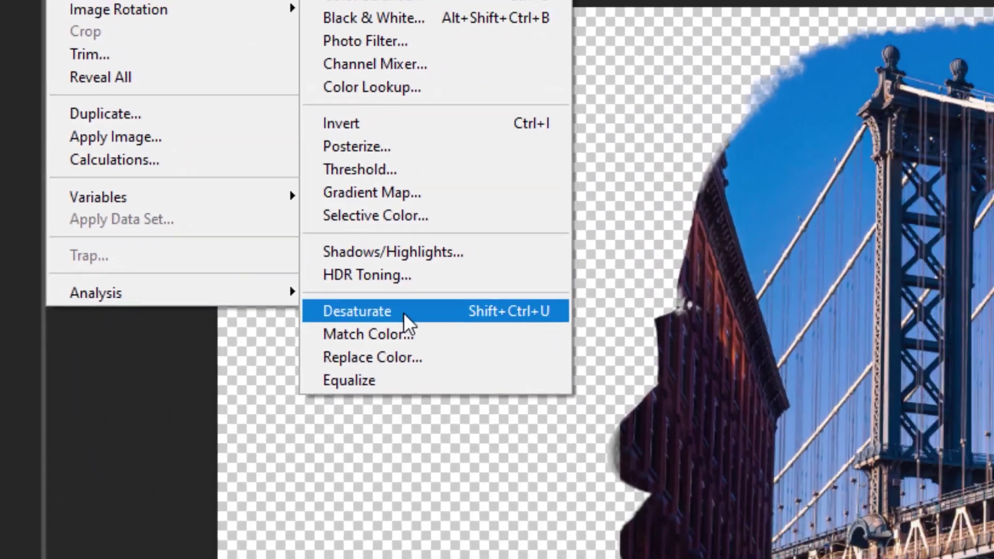
click(404, 313)
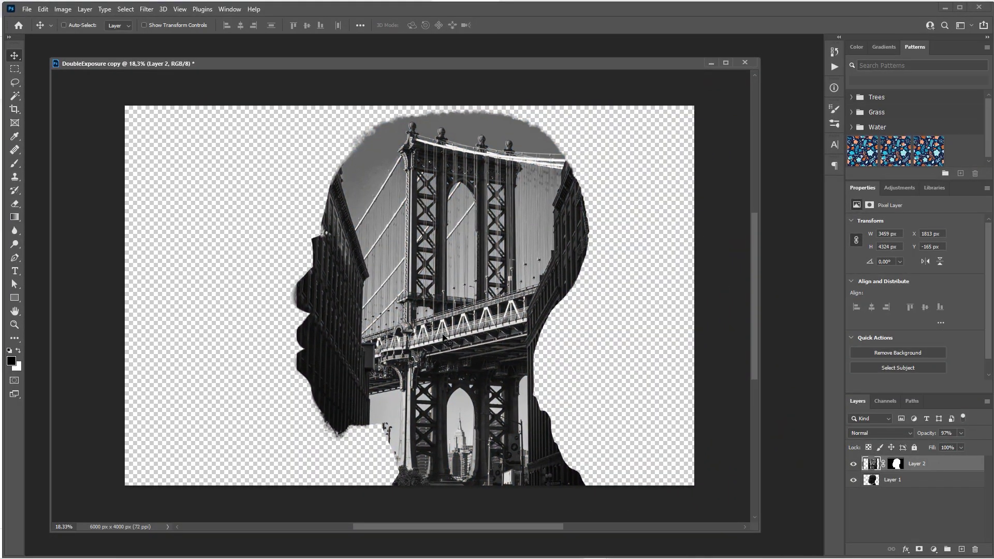
- Toggle the bridge layer off and on to compare, then target its mask
click(900, 508)
click(854, 465)
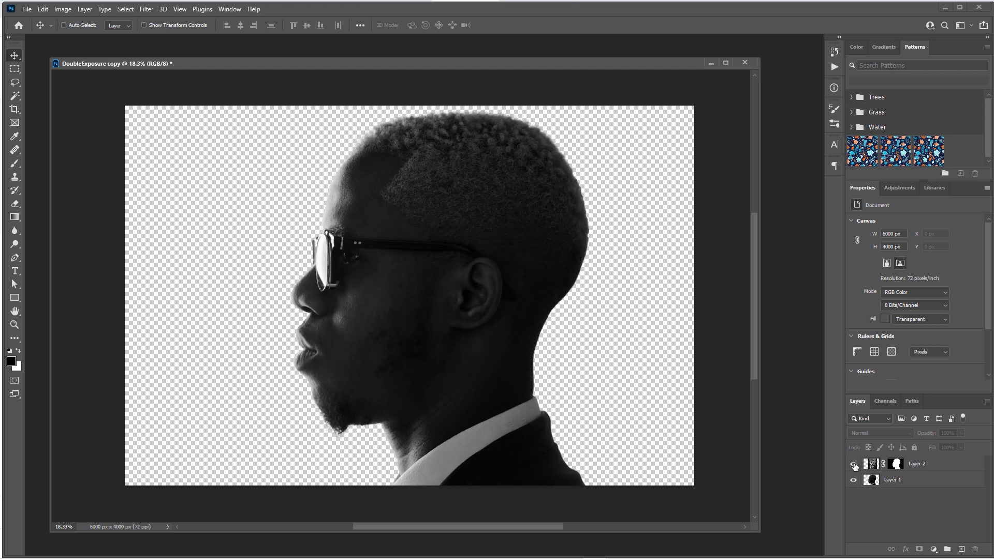
click(854, 465)
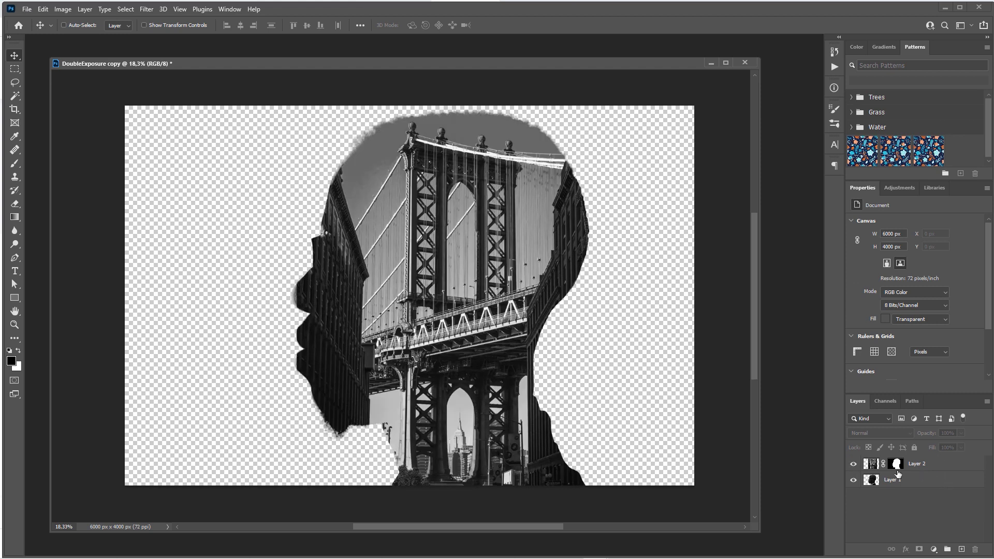
click(900, 468)
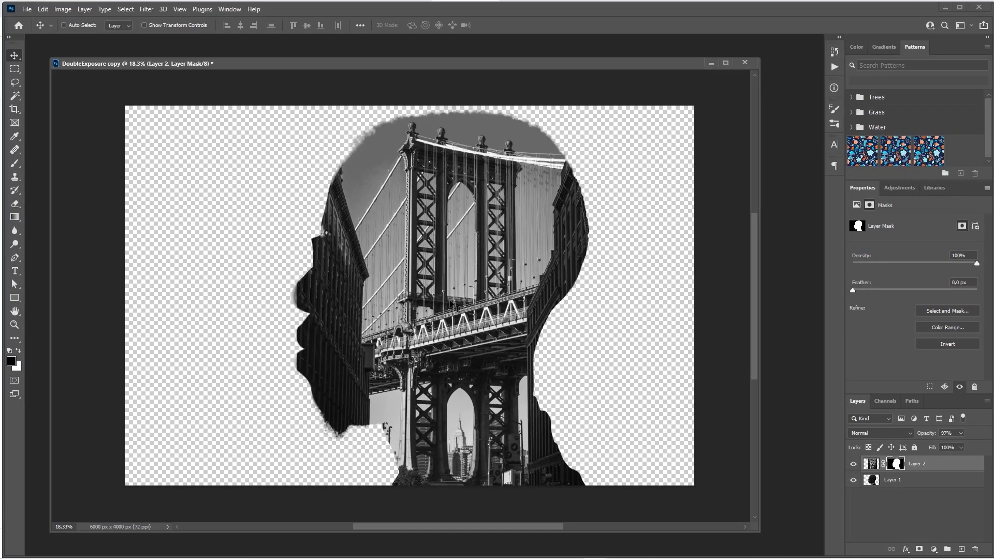
- Brush black on the bridge mask to reveal the nose, lips, glasses and temple
key(b)
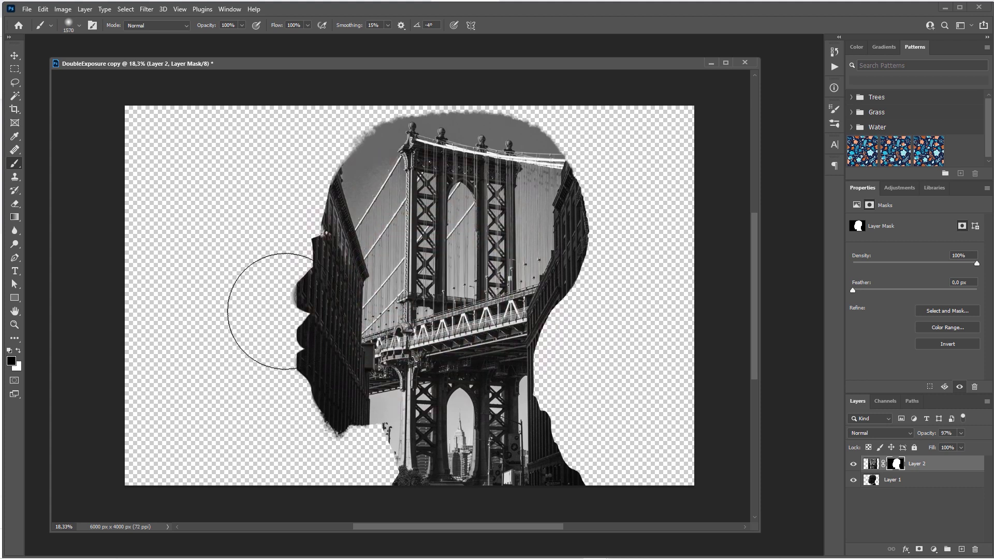
mouse_move(285, 311)
mouse_down()
mouse_move(298, 267)
mouse_move(285, 344)
mouse_move(308, 374)
mouse_up()
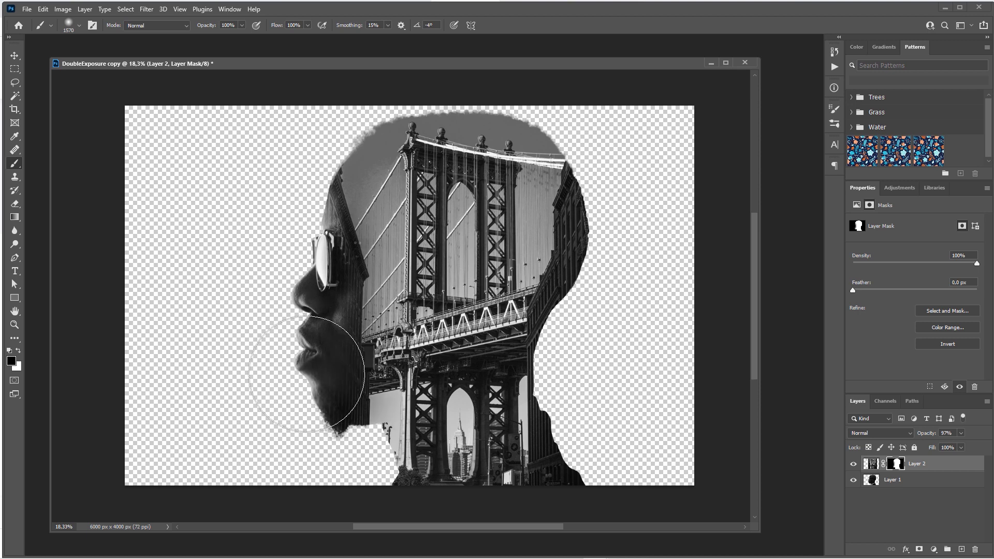
alt+right_click(326, 303)
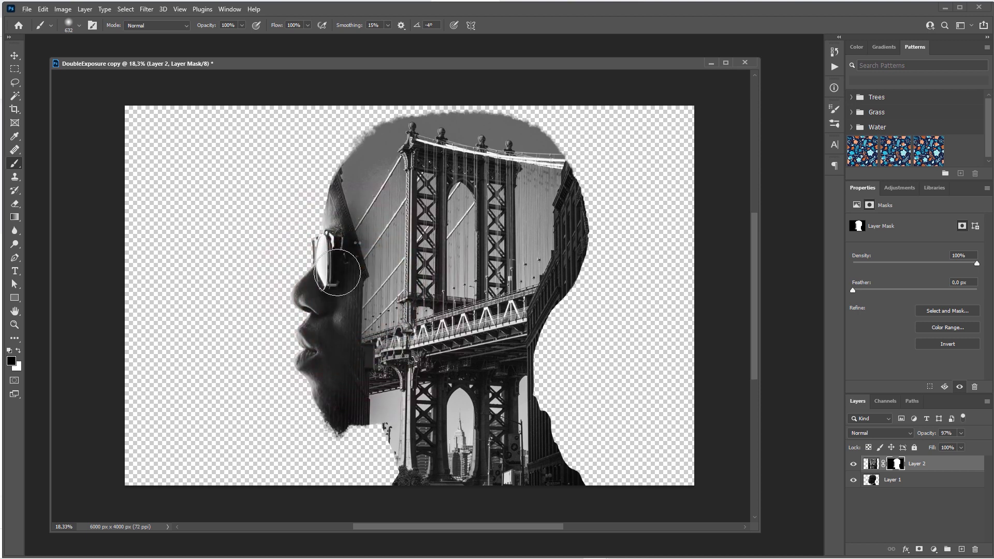
mouse_move(341, 252)
mouse_down()
mouse_move(333, 151)
mouse_move(327, 218)
mouse_up()
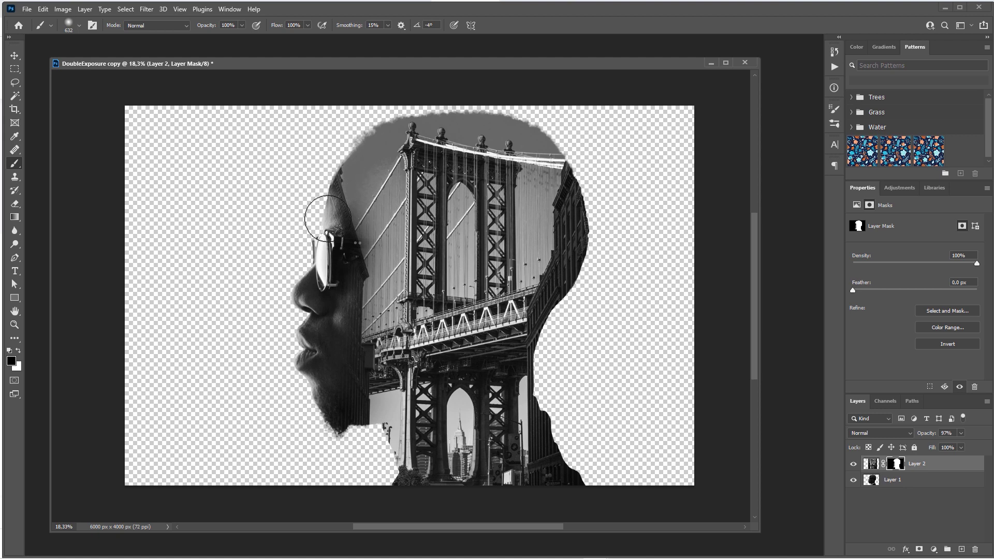
alt+right_click(352, 280)
mouse_move(352, 280)
mouse_down()
mouse_move(363, 287)
mouse_move(351, 311)
mouse_move(362, 343)
mouse_move(431, 381)
mouse_move(362, 366)
mouse_move(378, 348)
mouse_move(466, 358)
mouse_move(431, 348)
mouse_move(409, 321)
mouse_move(371, 305)
mouse_move(344, 244)
mouse_move(373, 269)
mouse_move(337, 162)
mouse_up()
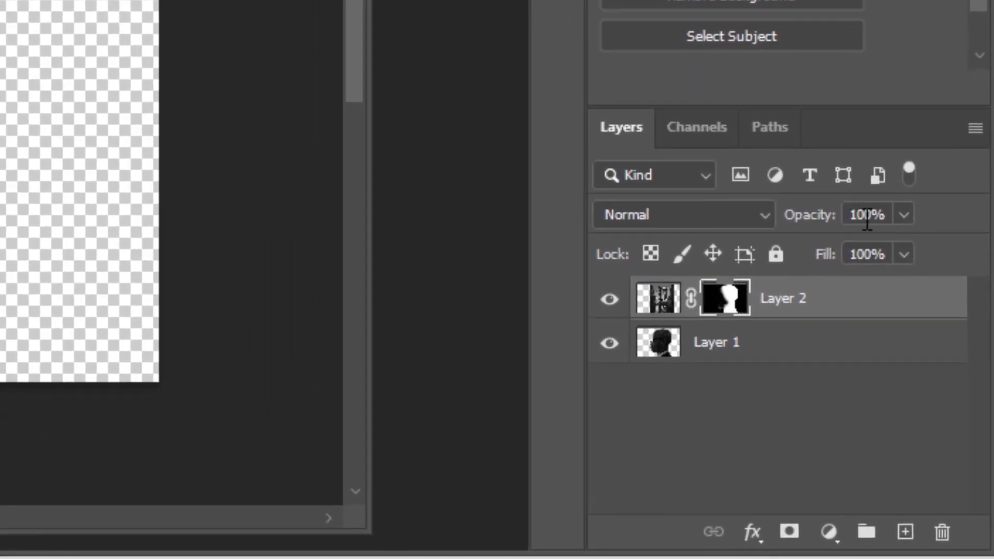
- Set the bridge layer's opacity to 65%
click(862, 214)
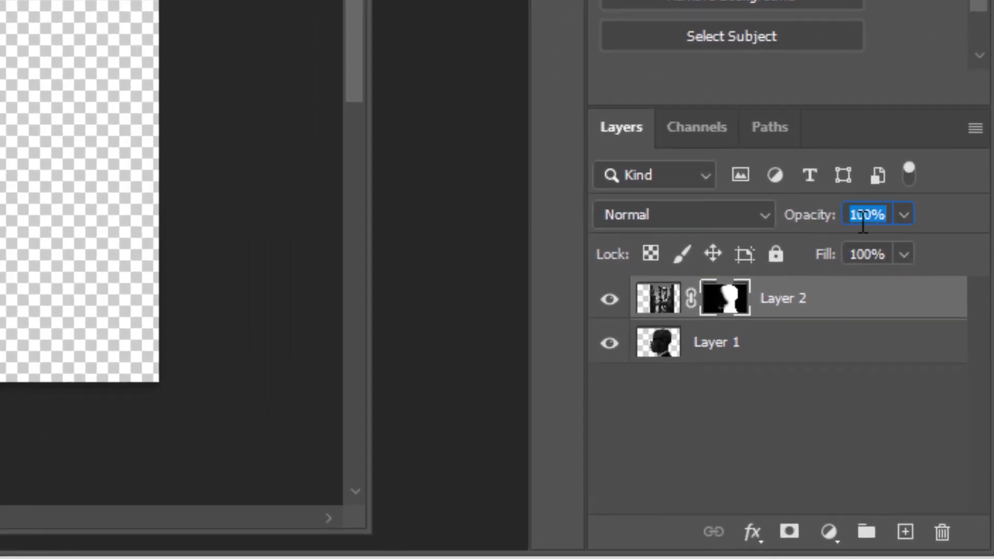
text(65)
key(Return)
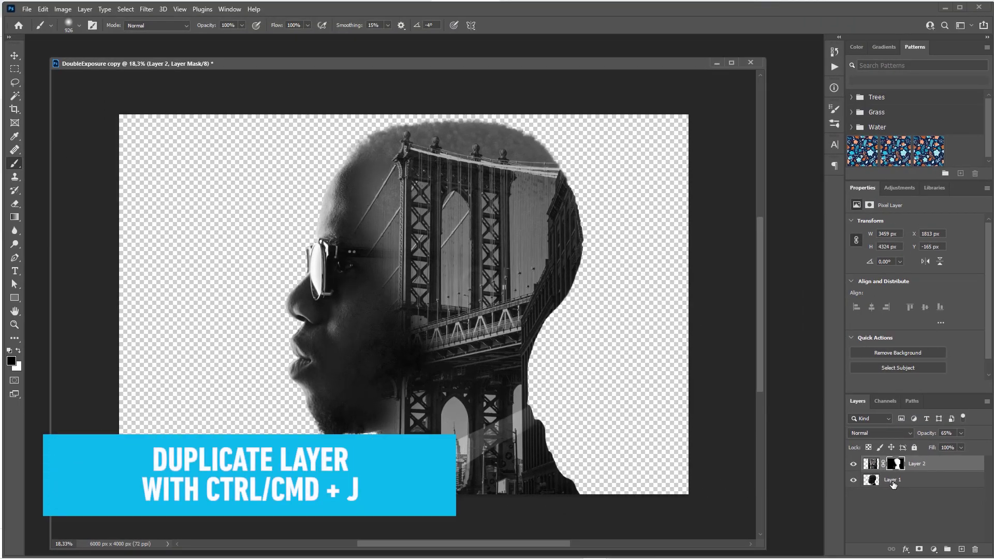
- Duplicate Layer 1 to the top of the stack in Lighten mode at 50% opacity
click(893, 483)
key(ctrl+j)
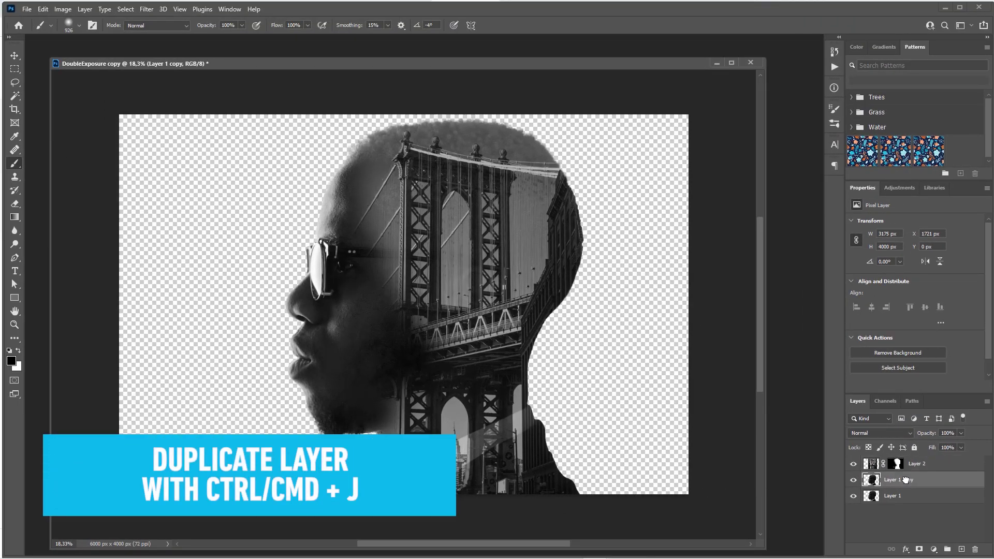
drag(908, 481, 896, 465)
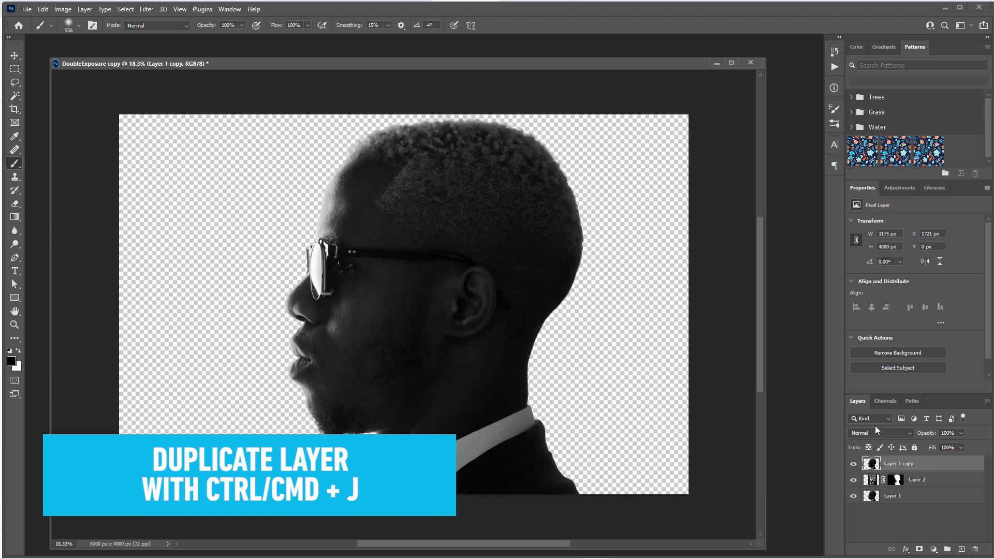
click(903, 430)
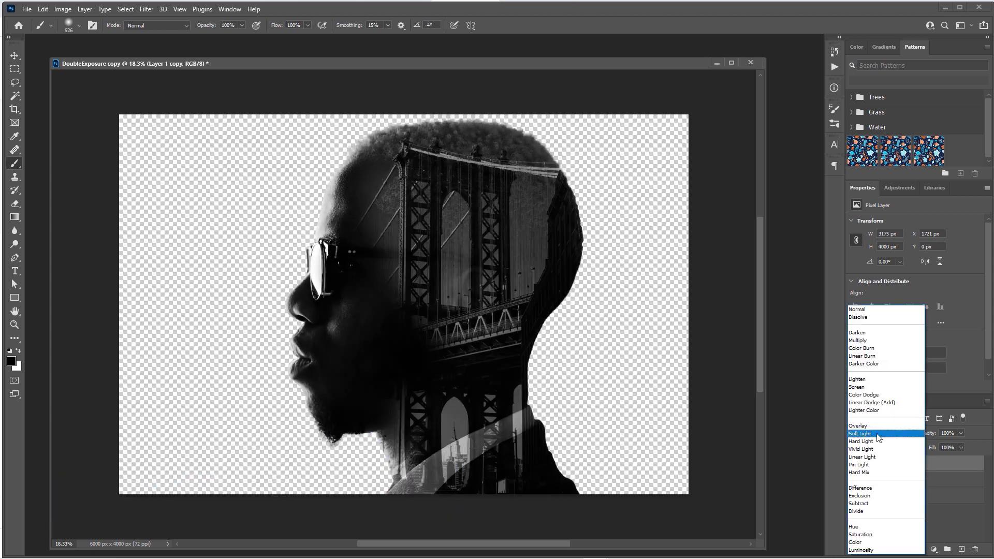
click(860, 379)
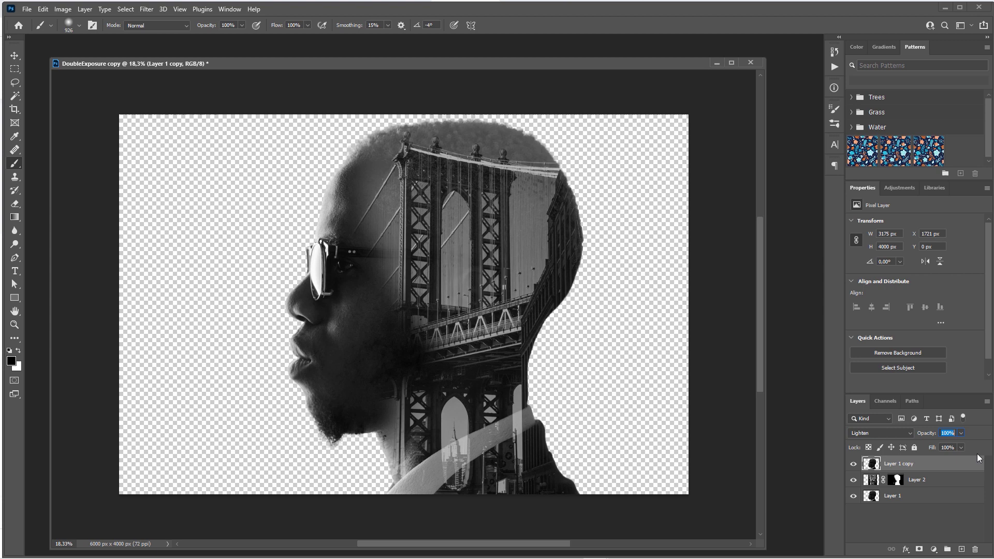
text(50)
key(Return)
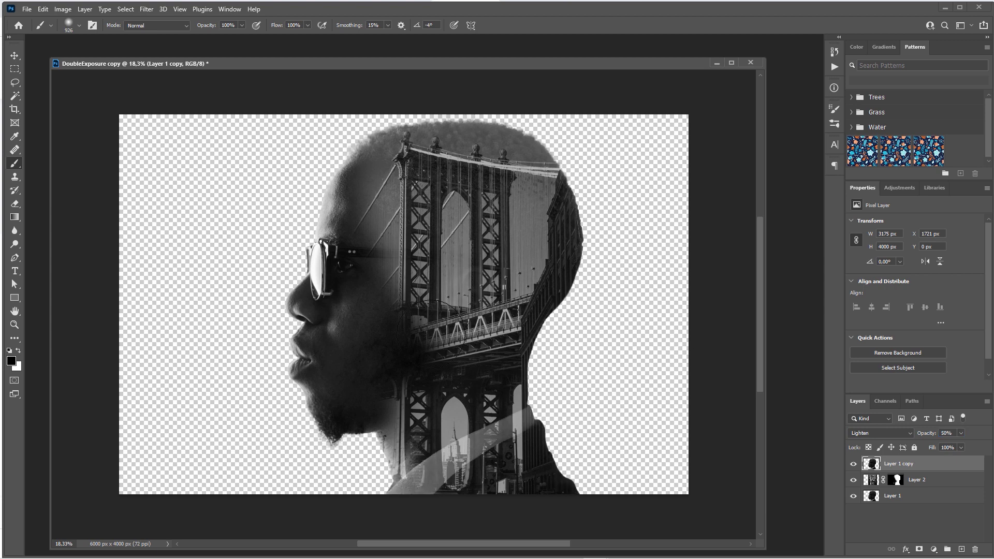
drag(498, 254, 483, 249)
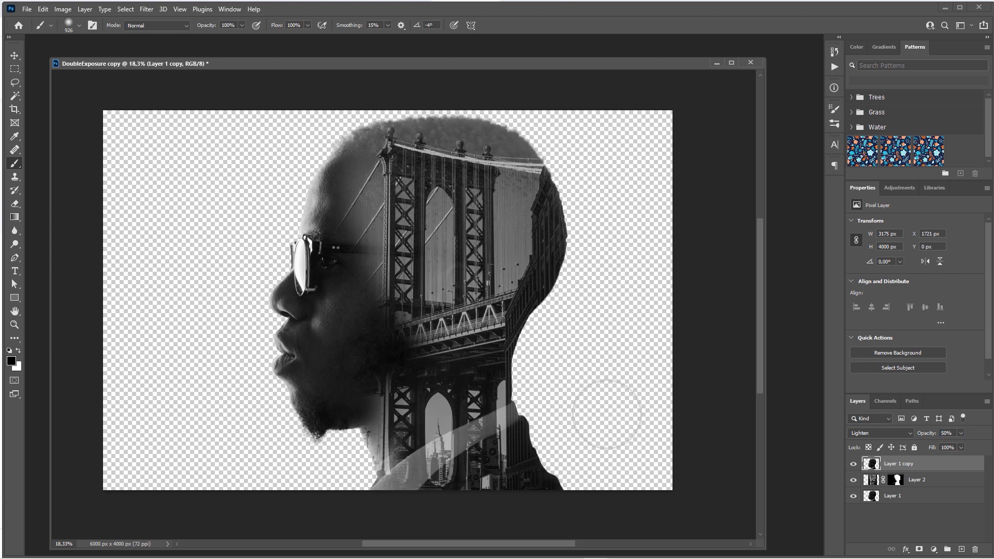
click(853, 465)
click(854, 465)
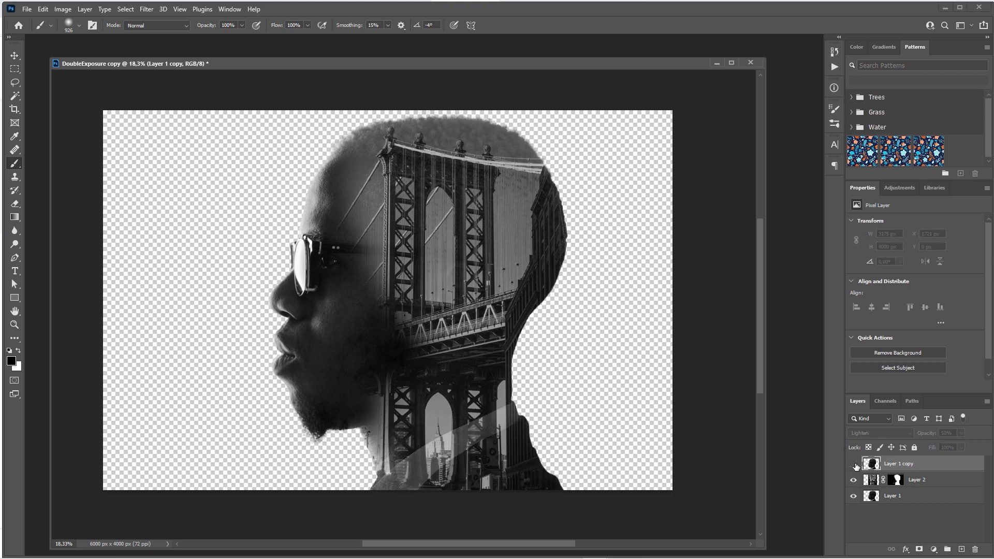
- Duplicate the masked bridge Layer 2 as Layer 2 copy
click(928, 487)
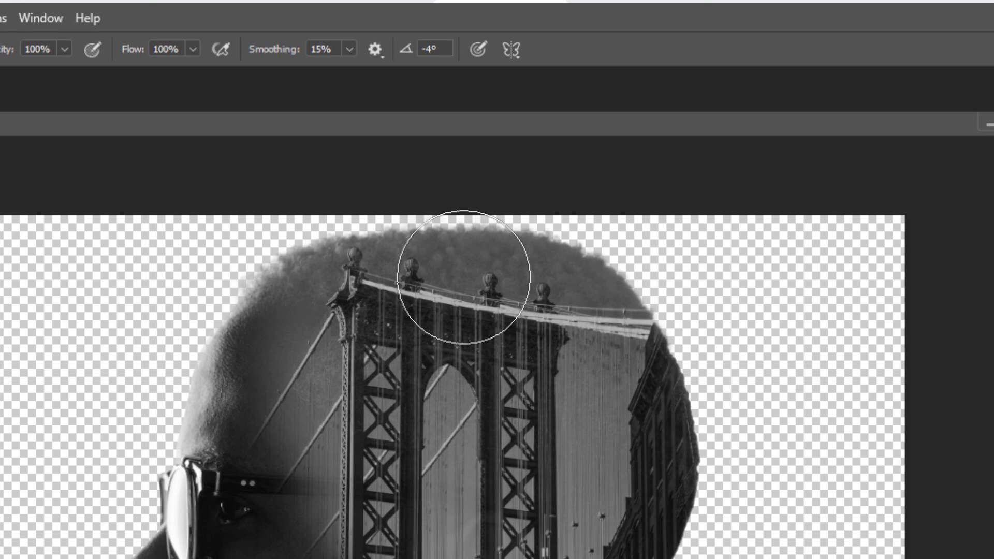
key(ctrl+j)
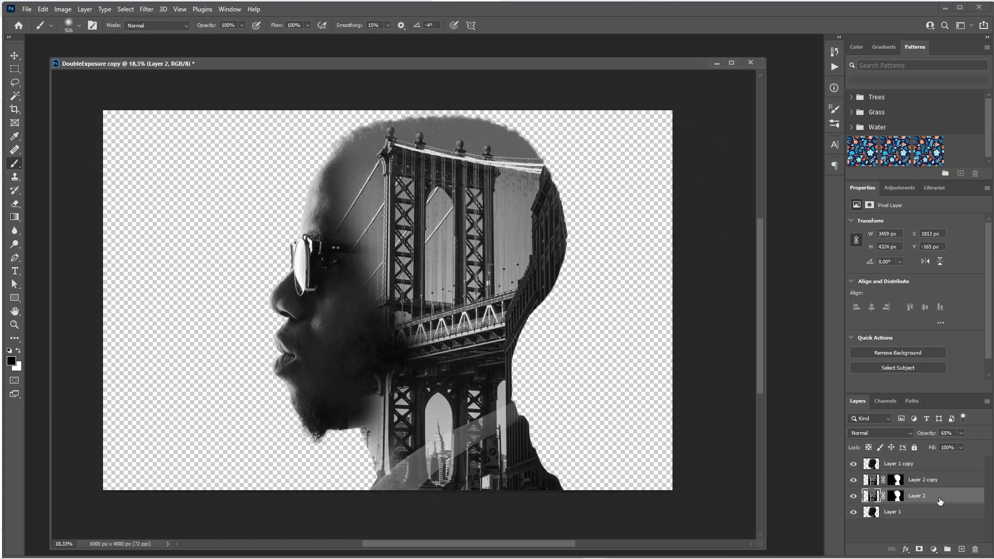
- Paint Layer 2 copy's mask black across the face and neck
click(935, 480)
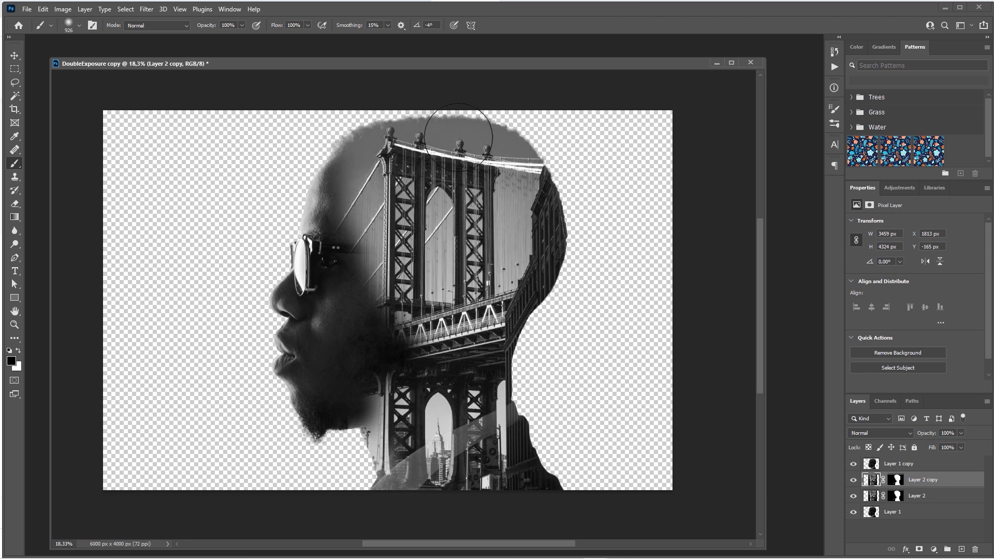
click(897, 480)
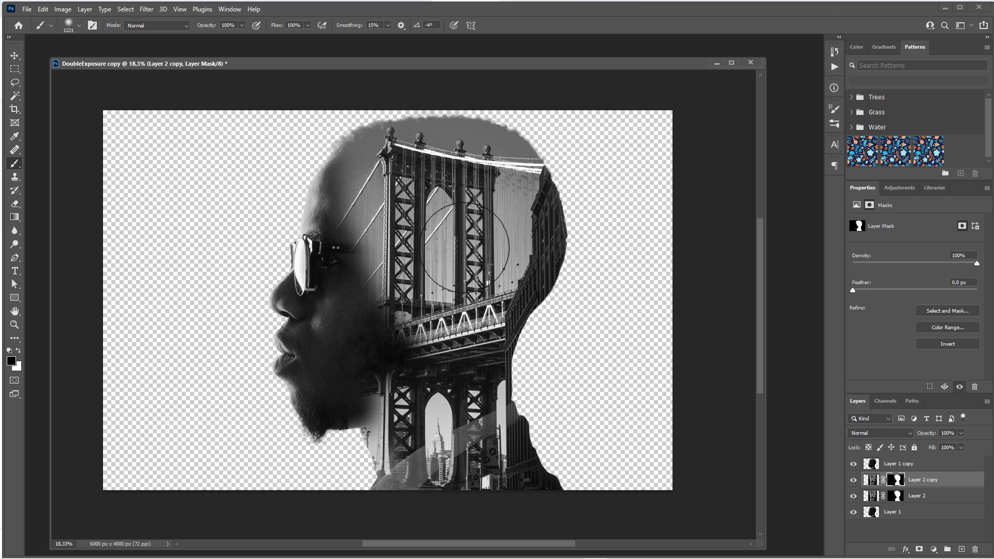
key(x)
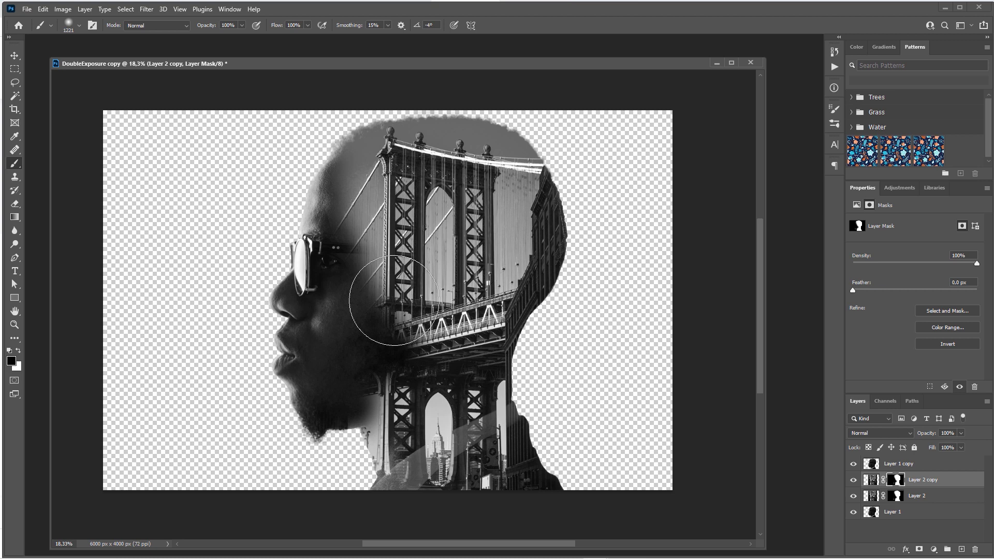
mouse_move(356, 270)
mouse_down()
mouse_move(313, 219)
mouse_move(433, 273)
mouse_move(354, 240)
mouse_move(564, 250)
mouse_up()
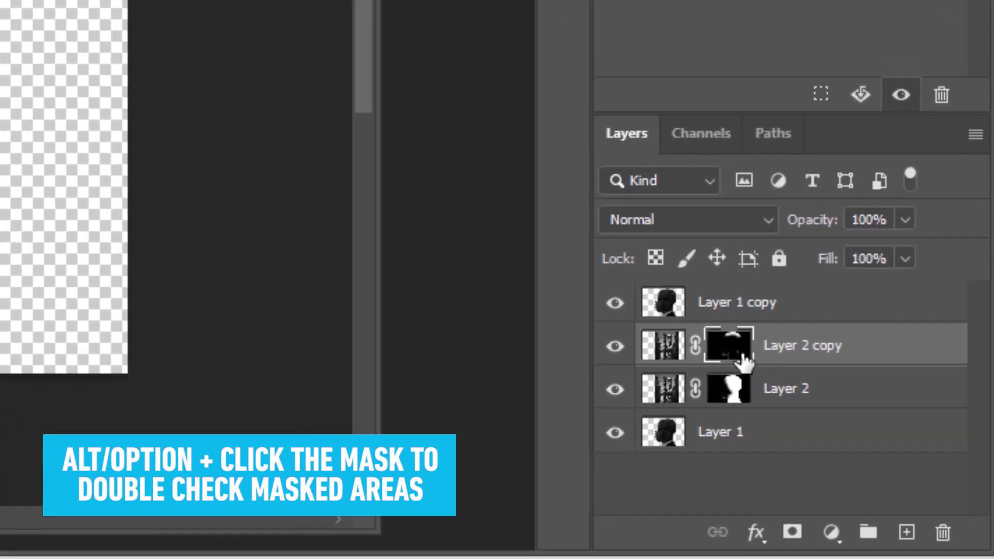
- Paint black over the leftover ear and neck areas in Layer 2 copy's mask view
alt+click(900, 482)
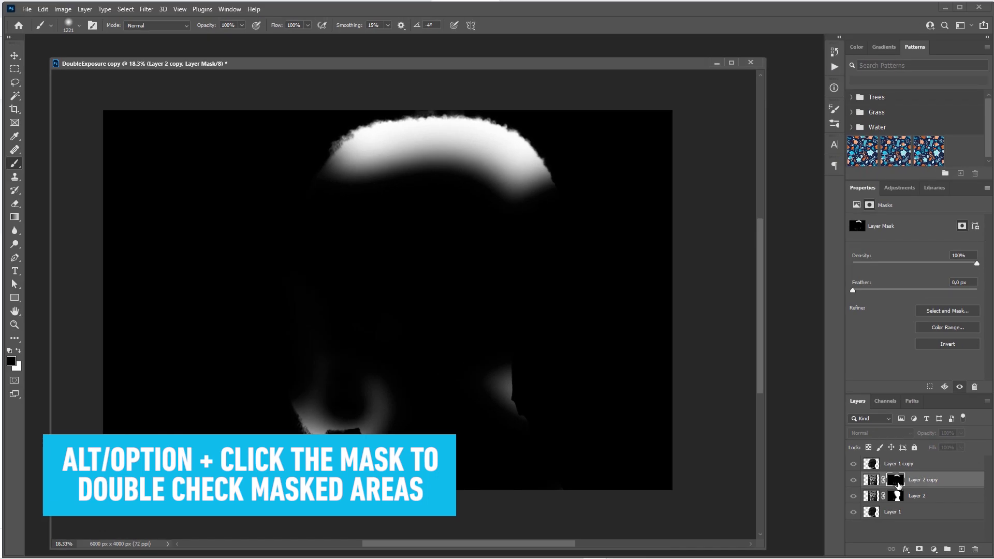
mouse_move(415, 328)
mouse_down()
mouse_move(331, 406)
mouse_move(383, 462)
mouse_move(534, 384)
mouse_move(564, 524)
mouse_move(413, 378)
mouse_move(498, 444)
mouse_move(427, 380)
mouse_up()
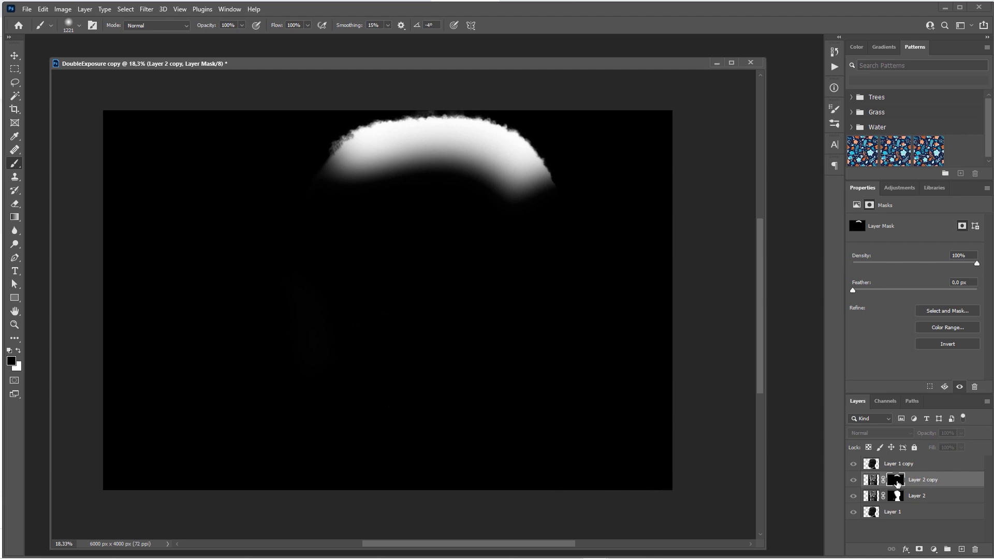
alt+click(898, 483)
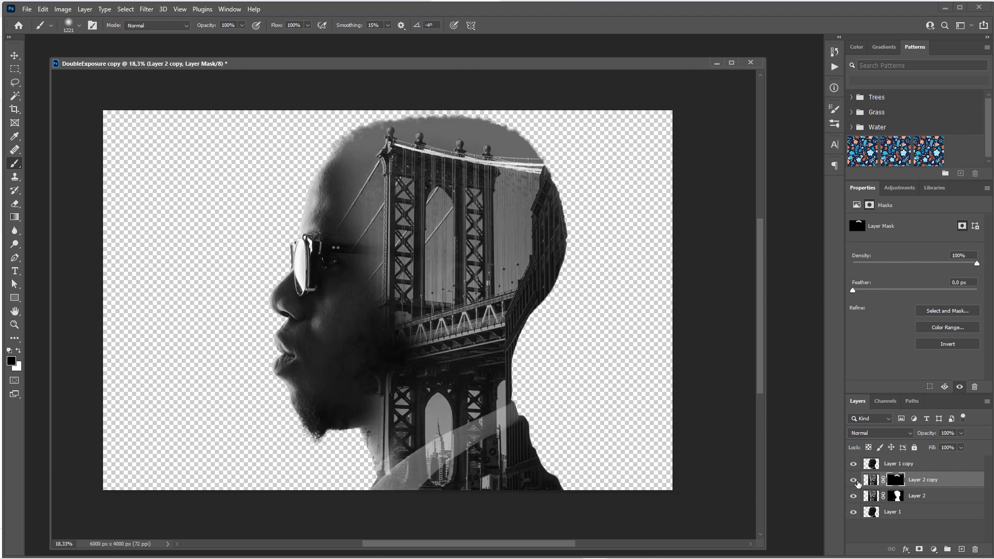
- Compare Layer 2 copy and Layer 1 copy on and off, then deselect all layers
click(853, 480)
click(854, 480)
click(854, 465)
click(855, 465)
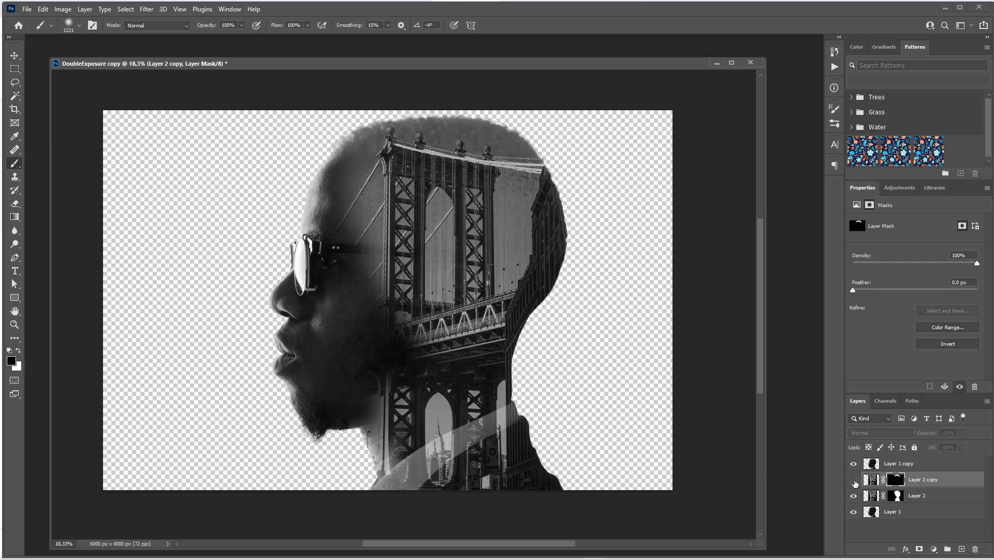
click(853, 480)
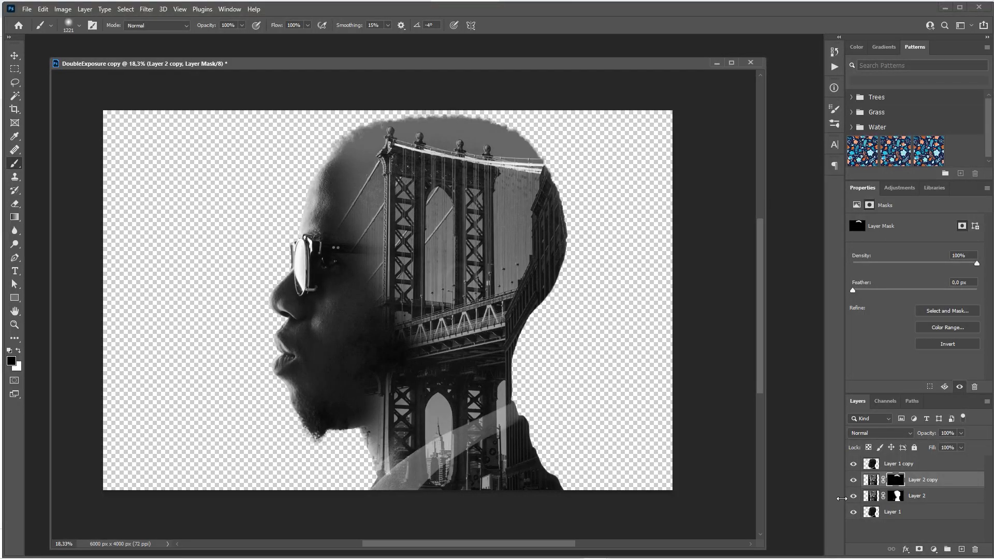
click(897, 536)
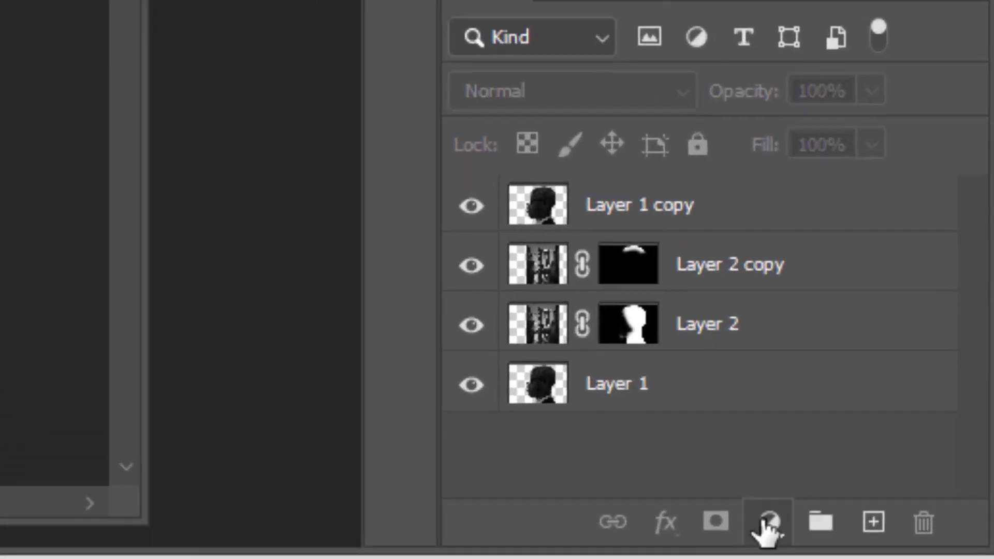
- Add a black Solid Color fill layer at the bottom of the stack
click(934, 550)
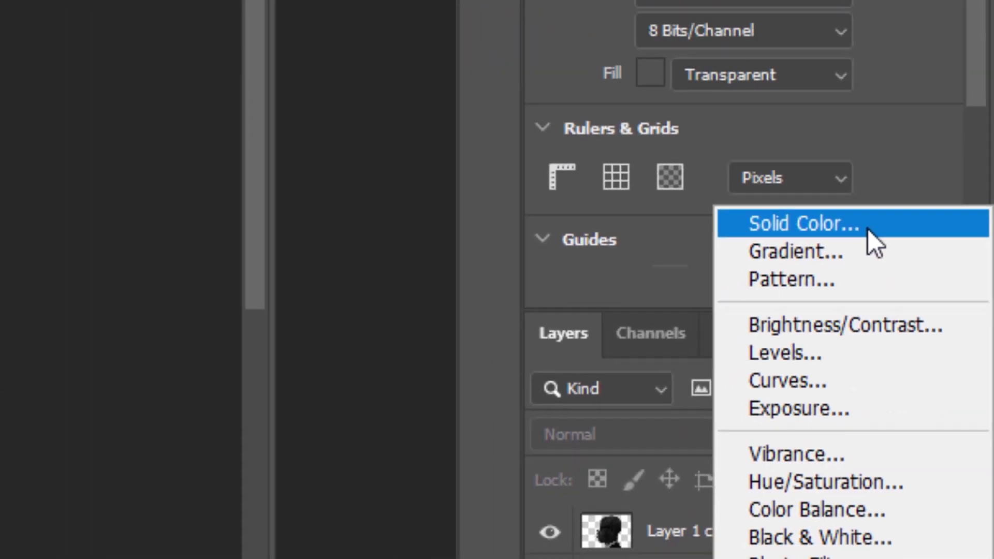
click(829, 179)
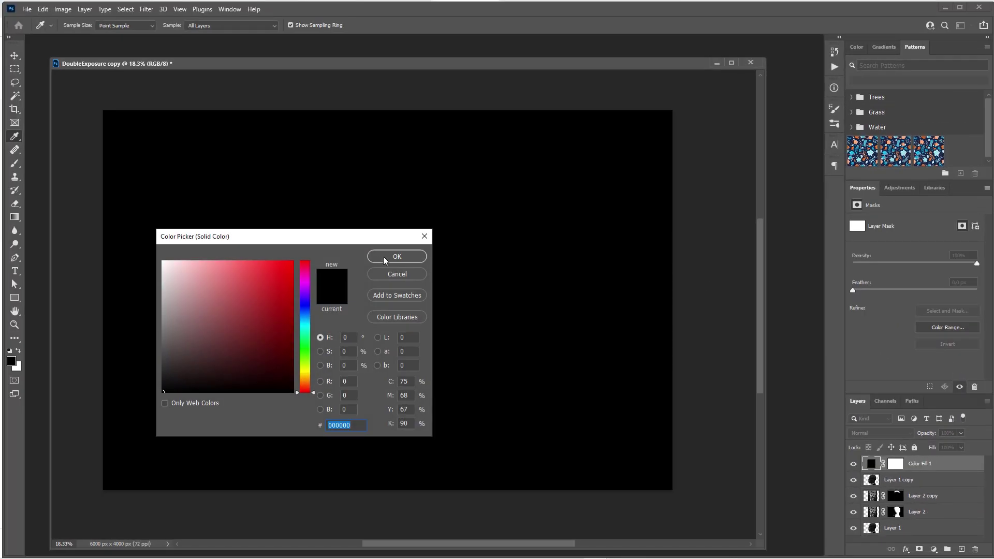
click(390, 257)
drag(913, 464, 913, 531)
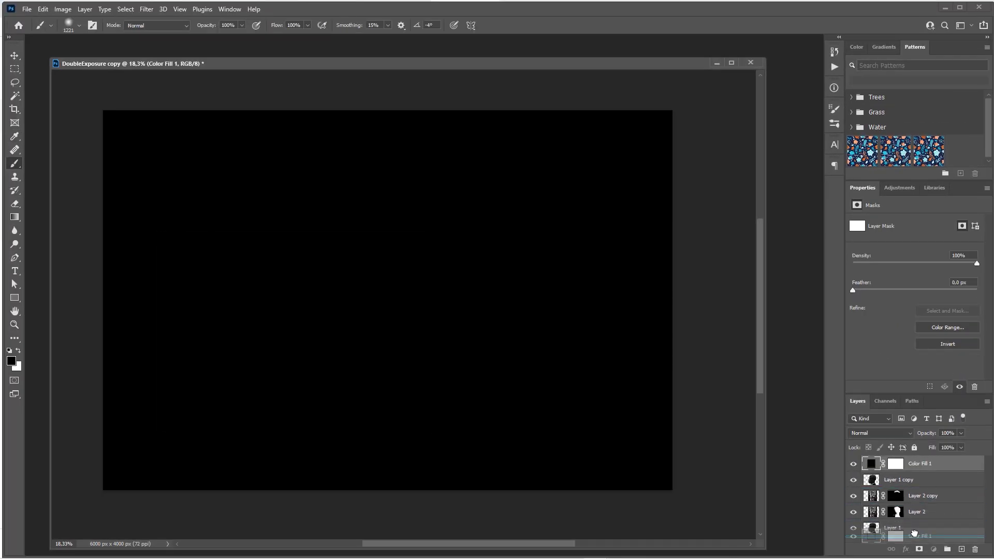
drag(914, 533, 914, 535)
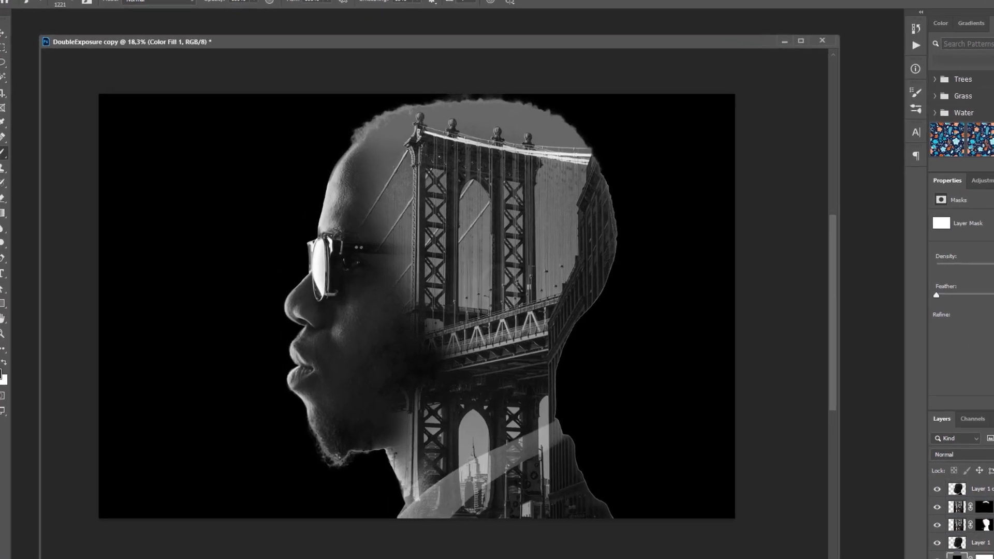
- Change Color Fill 1 to mid grey 686868 sampled from the image
double_click(872, 530)
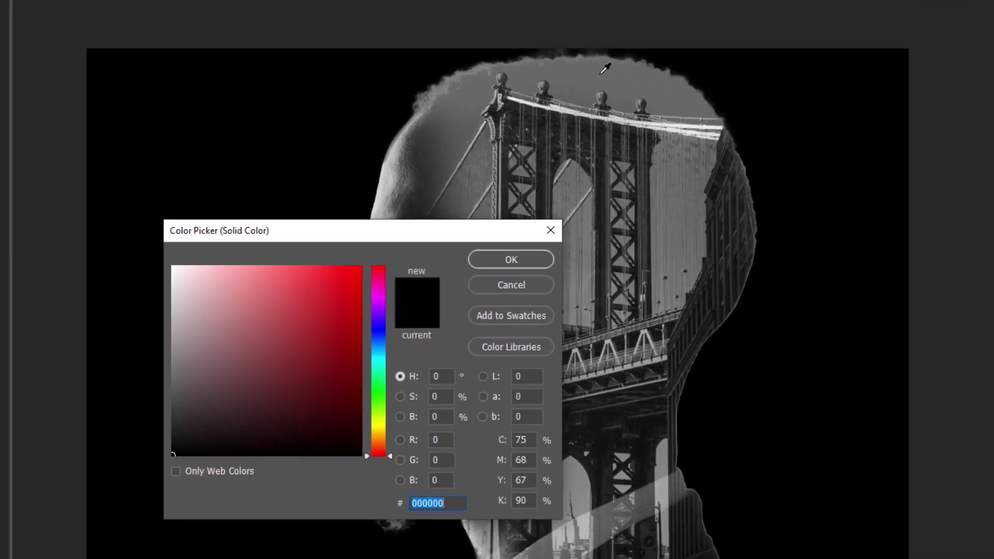
click(458, 270)
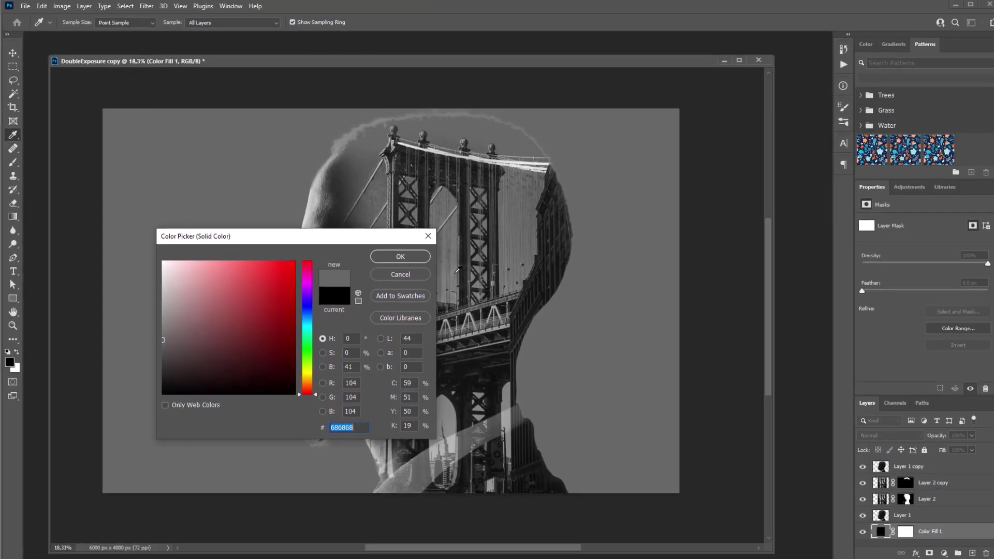
click(400, 257)
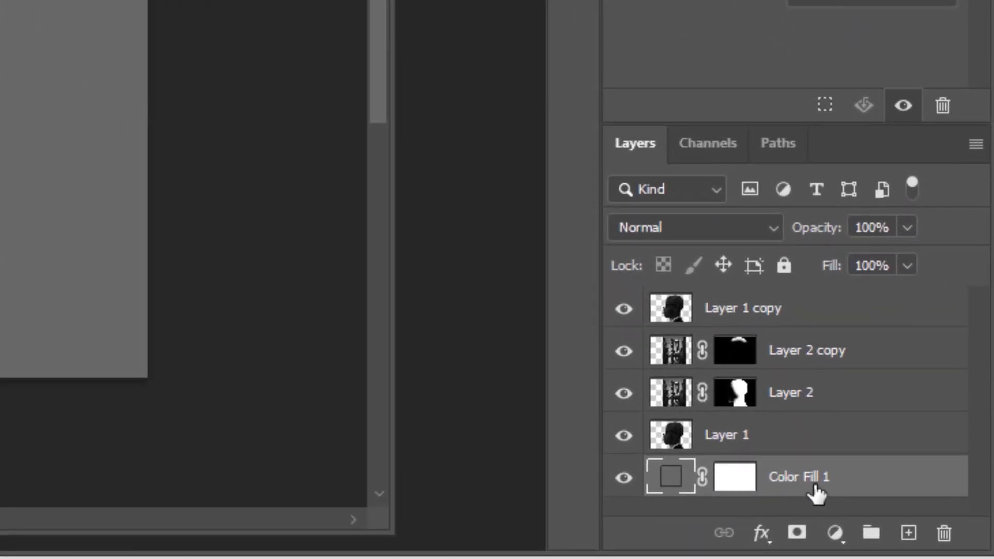
- Duplicate Color Fill 1 to the top of the stack with an inverted, hidden mask
key(ctrl+j)
mouse_move(800, 492)
mouse_down()
mouse_move(813, 338)
mouse_move(800, 290)
mouse_up()
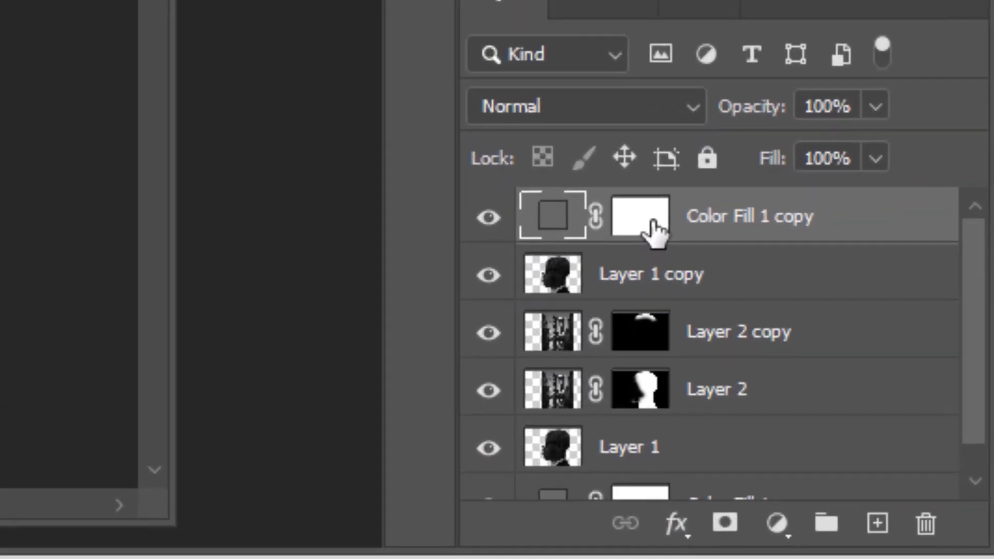
click(897, 466)
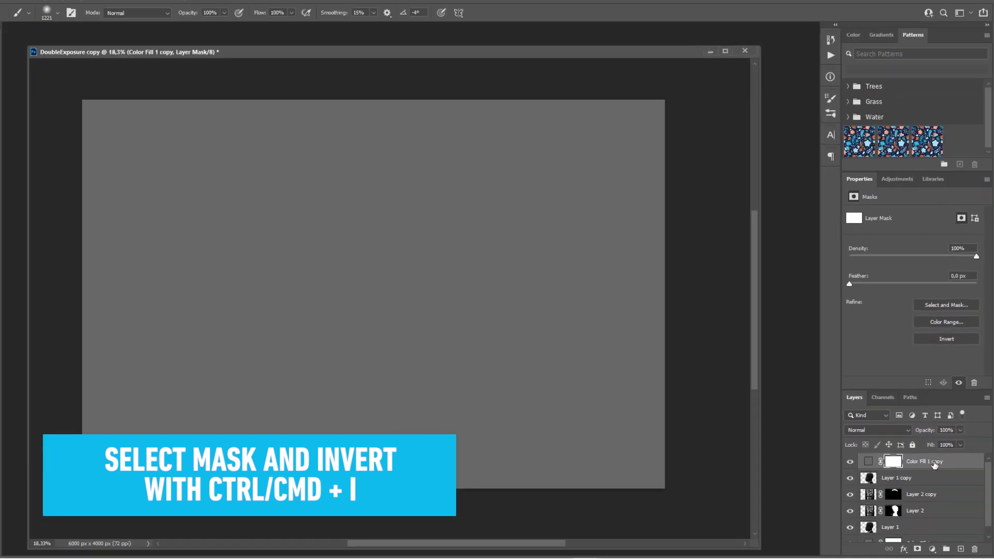
key(ctrl+i)
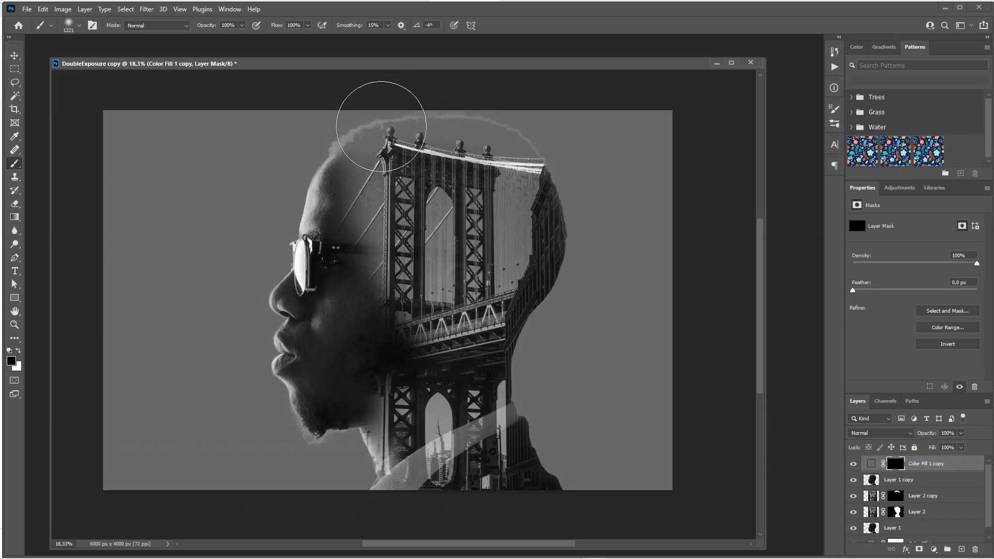
- Paint grey back over the head's top edge, hiding the smoky wisp
drag(477, 160, 402, 115)
mouse_move(473, 122)
mouse_down()
mouse_move(464, 134)
mouse_move(544, 138)
mouse_up()
mouse_move(427, 112)
mouse_down()
mouse_move(458, 111)
mouse_move(388, 102)
mouse_move(418, 111)
mouse_up()
scroll(373, 123, up, 5)
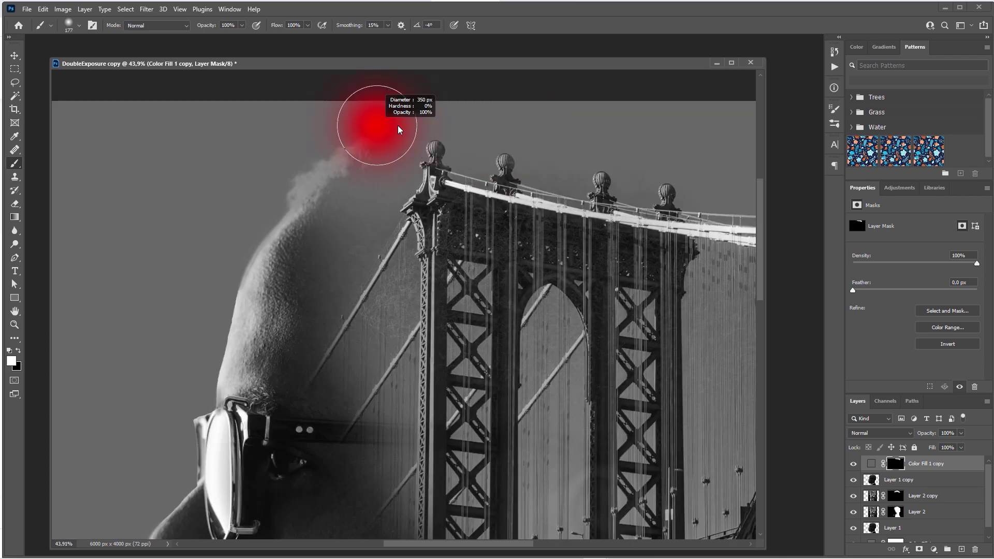
scroll(373, 123, down, 5)
scroll(552, 158, up, 8)
key(ctrl+0)
click(871, 463)
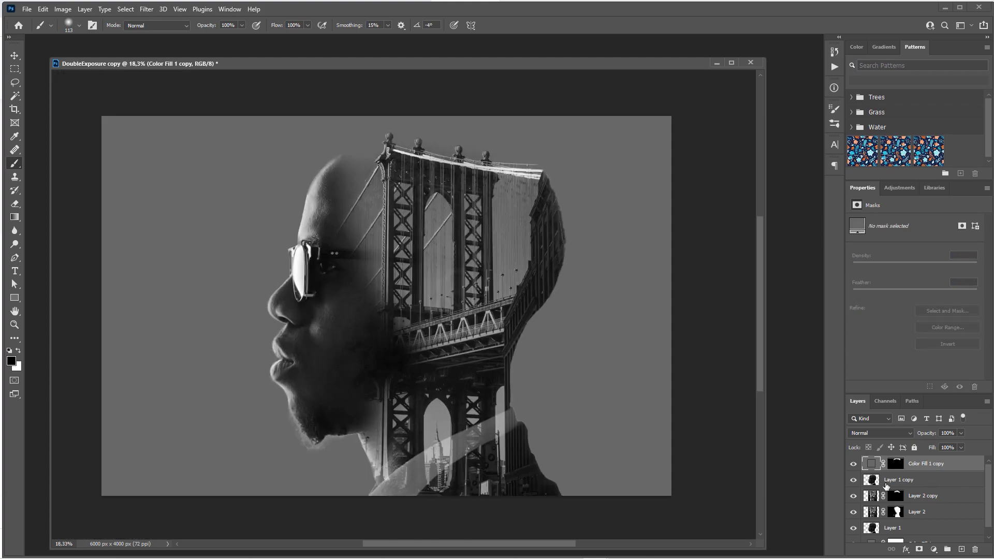
- Select the top layer and stamp all visible layers into a new Layer 3
click(891, 481)
click(934, 465)
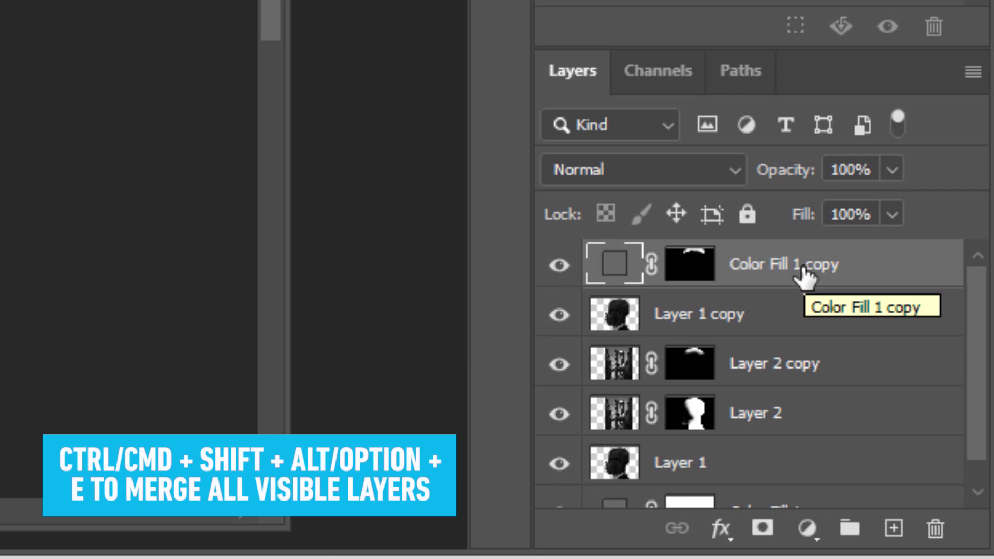
key(ctrl+shift+alt+e)
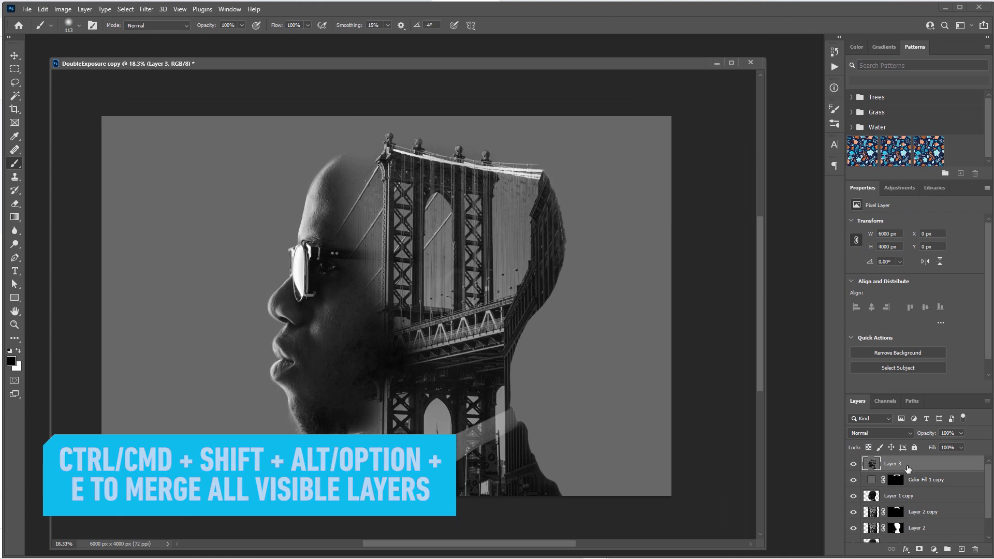
- Blend Layer 3 in Soft Light at 20% opacity
click(909, 436)
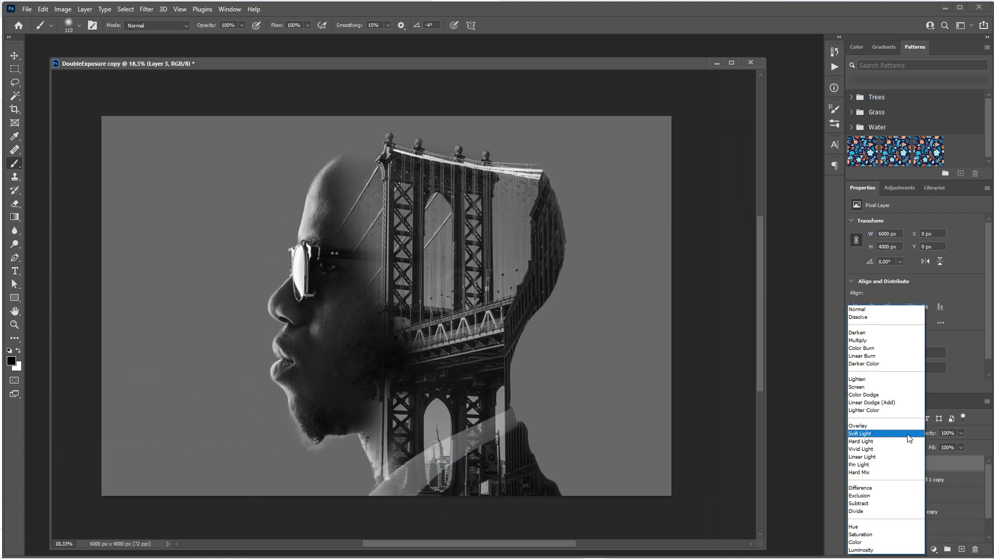
click(893, 434)
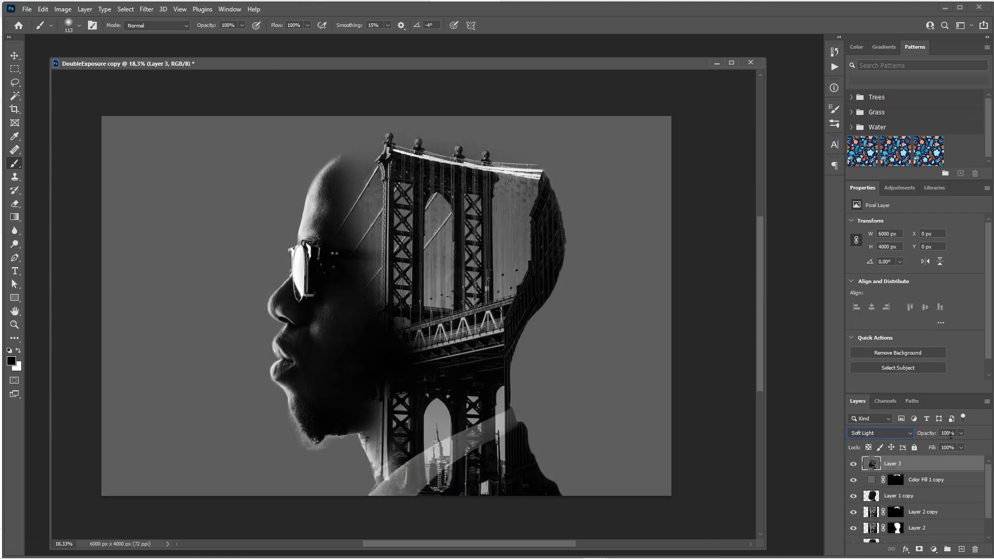
key(Tab)
text(0)
key(Return)
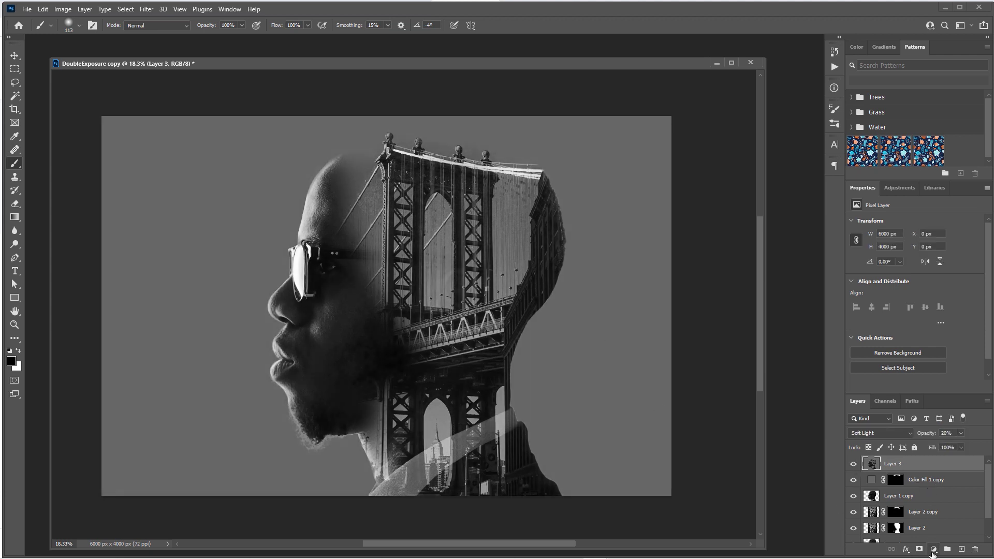
- Add a Curves adjustment and bend it into a gentle S with shadow and highlight points
click(934, 545)
click(944, 422)
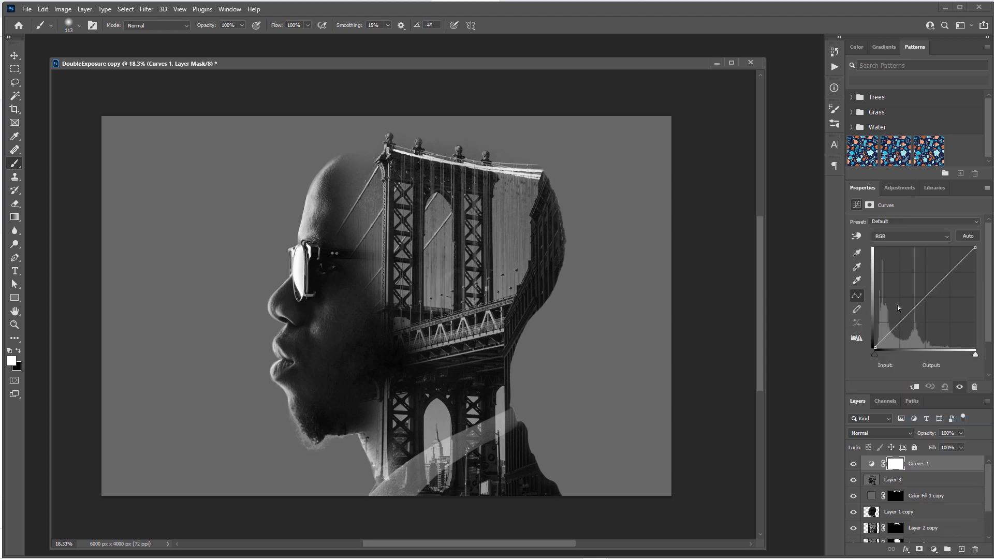
click(901, 327)
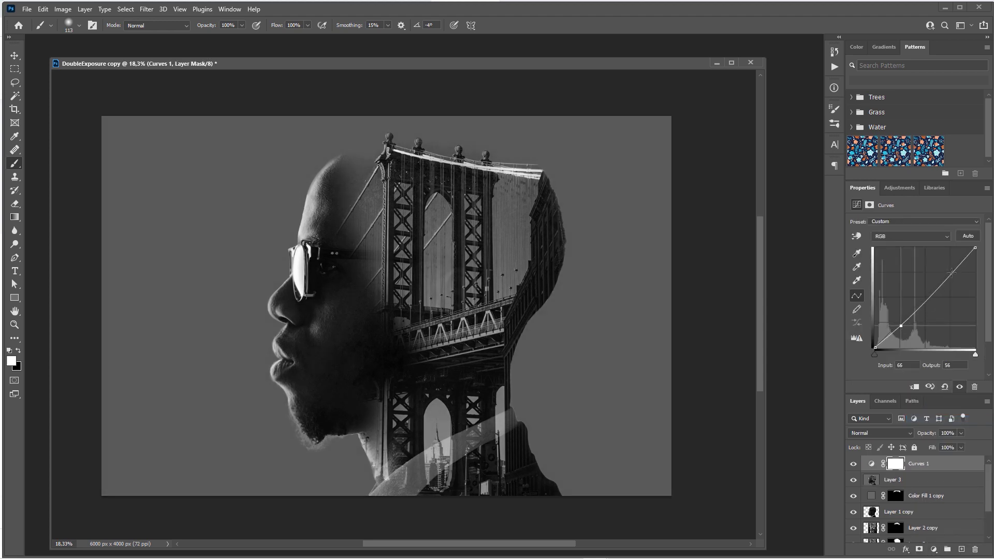
click(950, 270)
drag(951, 270, 948, 266)
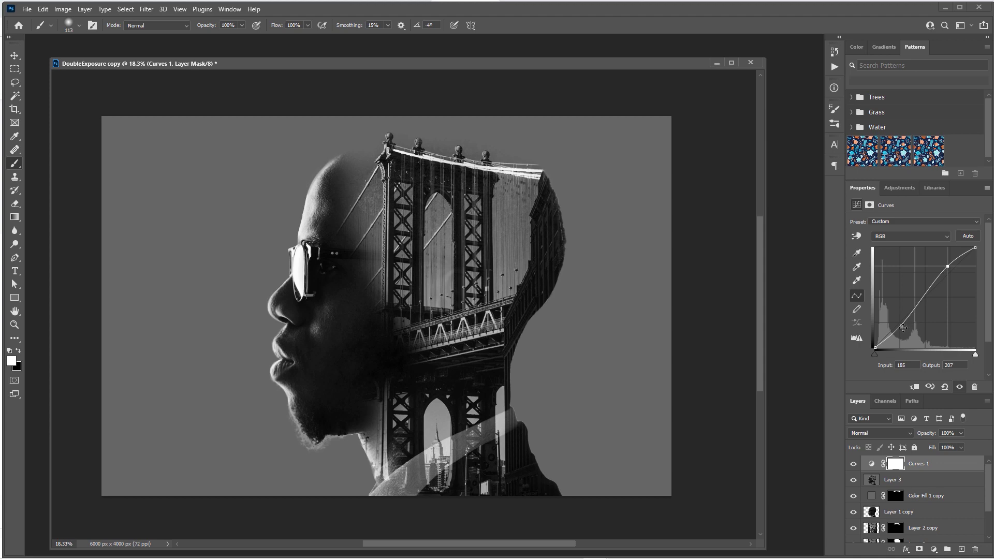
drag(902, 328, 897, 326)
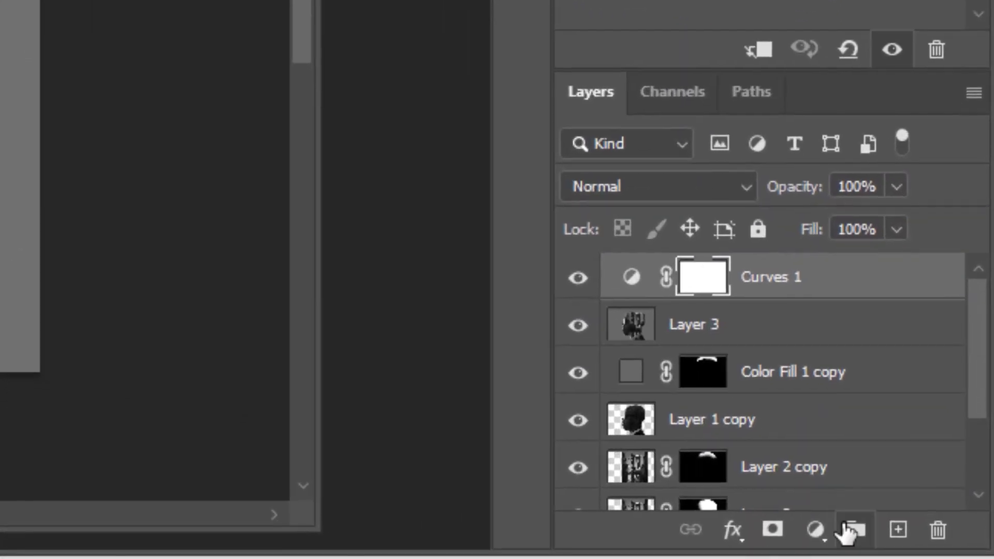
- Add a Gradient Map adjustment using the orange-pink-purple gradient preset
click(934, 550)
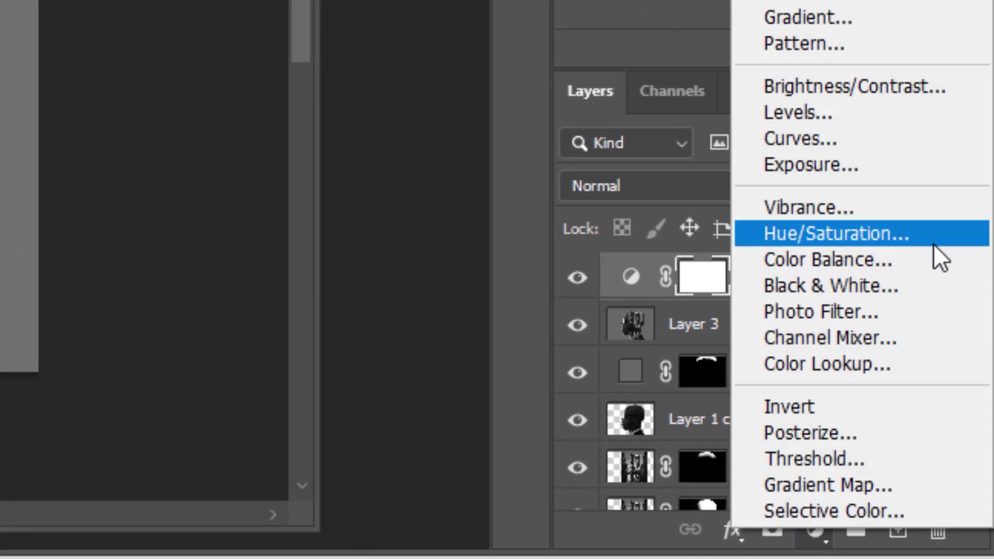
click(904, 525)
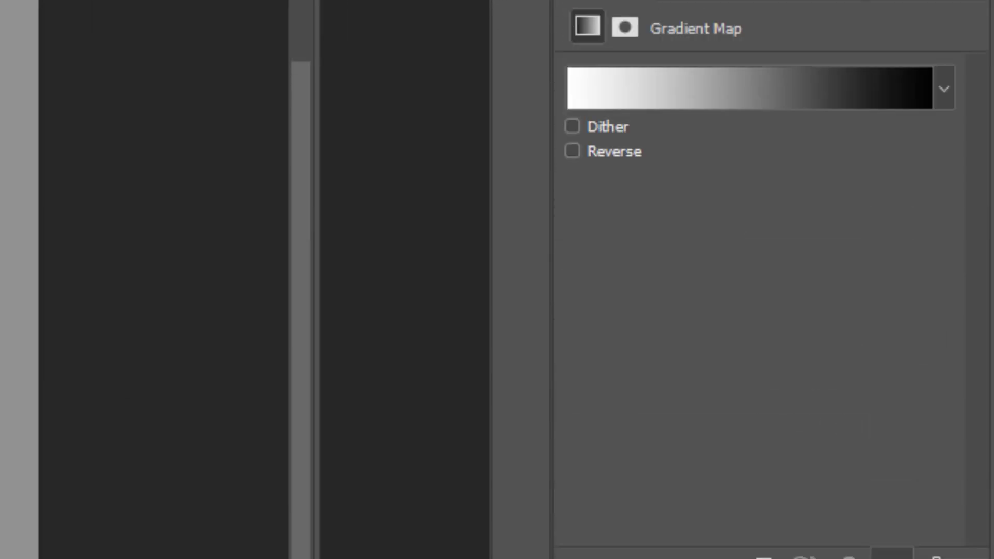
click(942, 236)
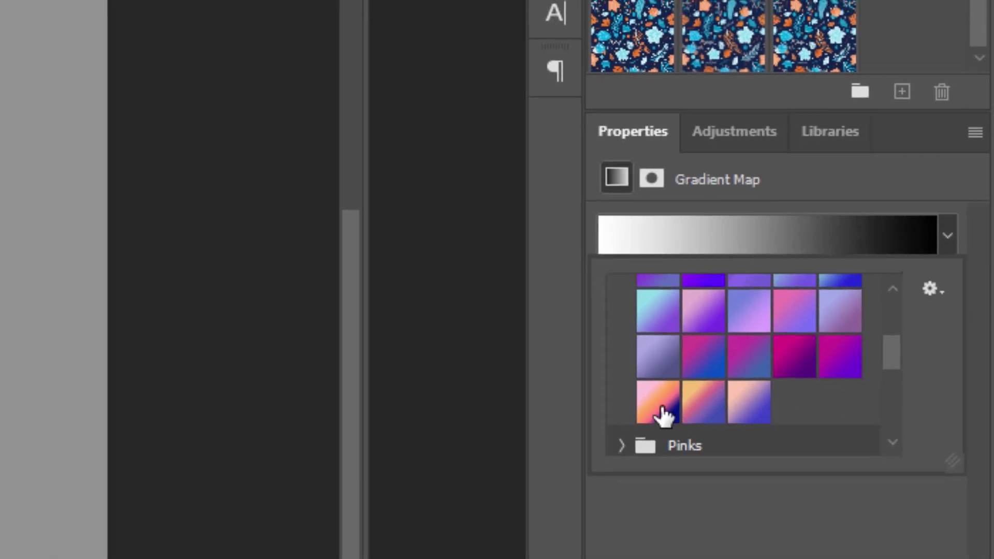
click(663, 412)
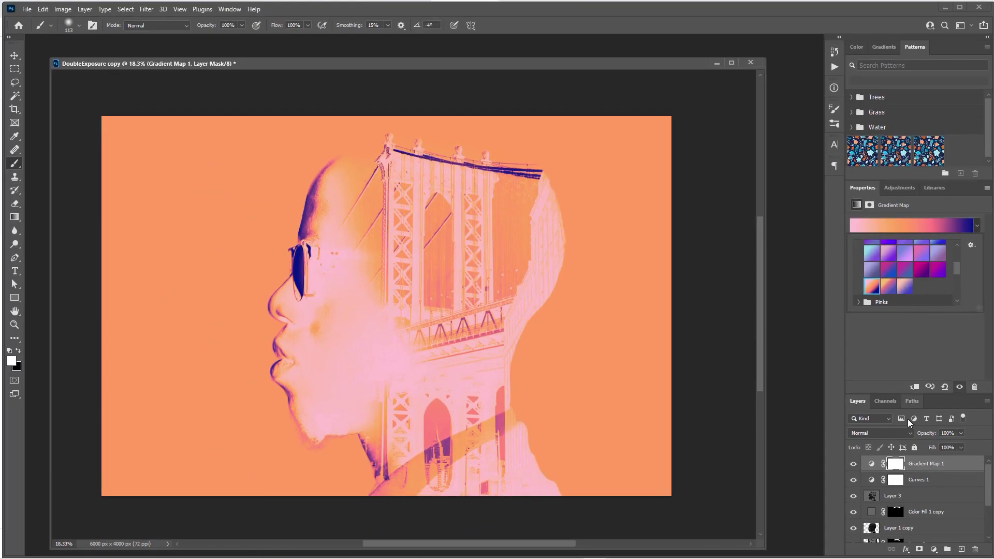
click(912, 345)
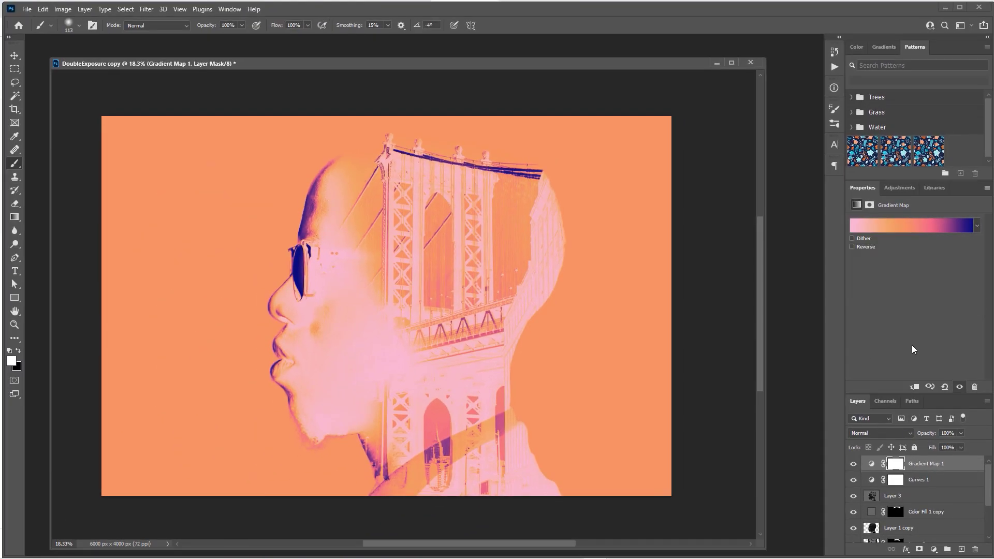
- Set the gradient map to Color Dodge at 20% opacity and compare it toggled off and on
click(910, 437)
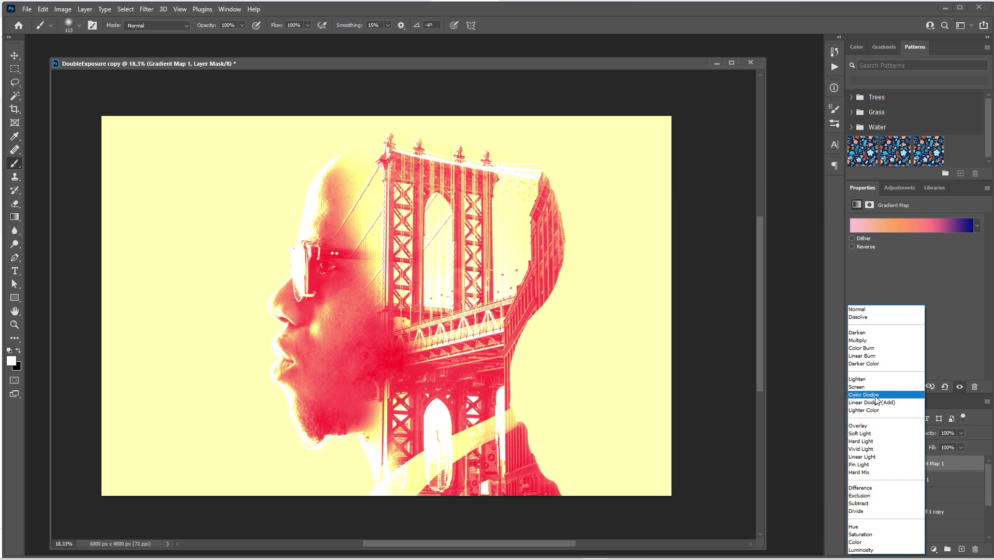
click(876, 397)
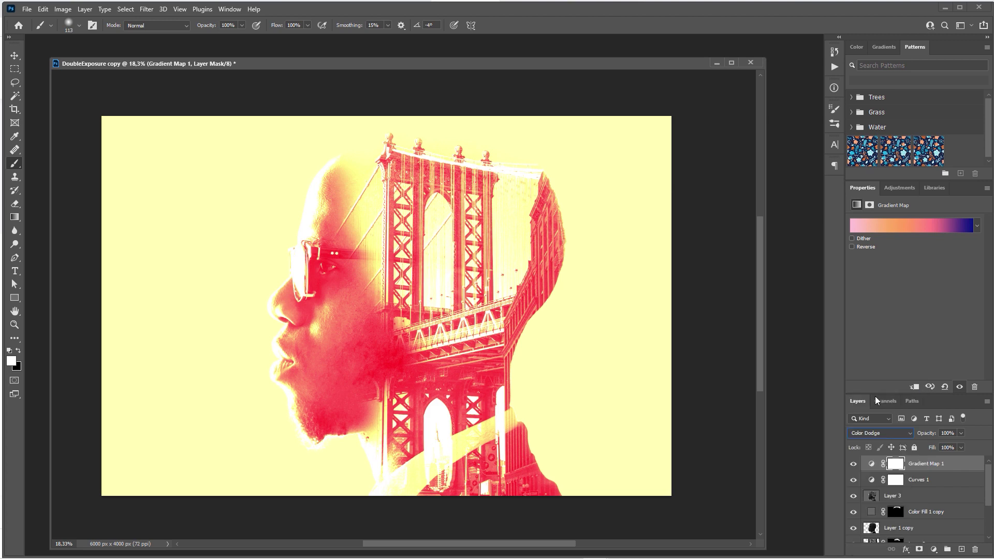
click(945, 435)
text(20)
key(Return)
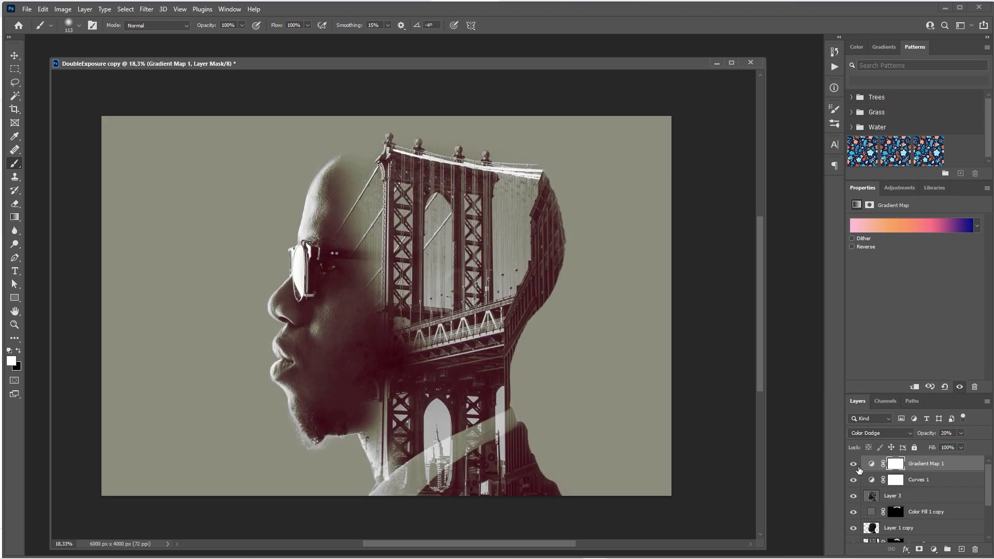
click(854, 465)
scroll(425, 254, up, 2)
scroll(513, 273, up, 1)
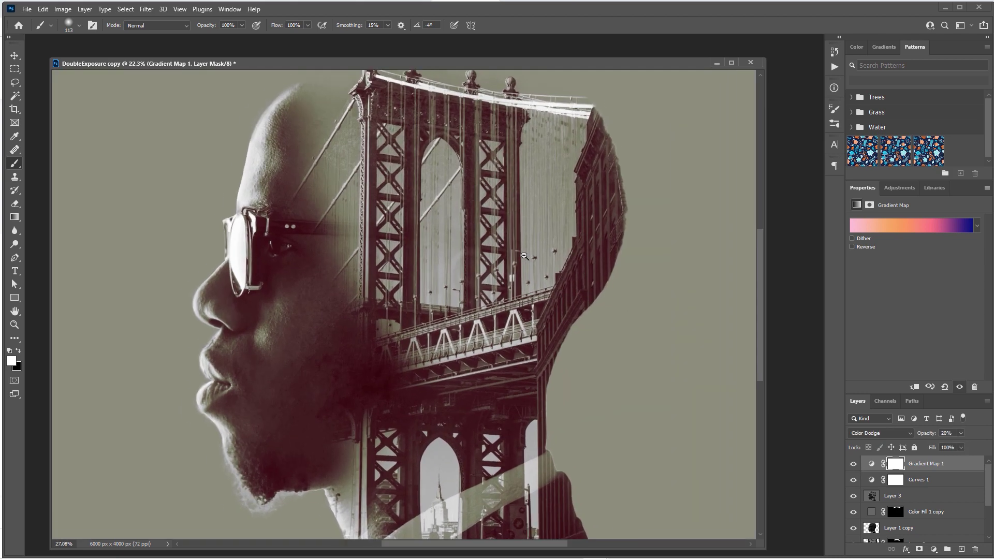
scroll(529, 275, down, 3)
scroll(530, 275, up, 2)
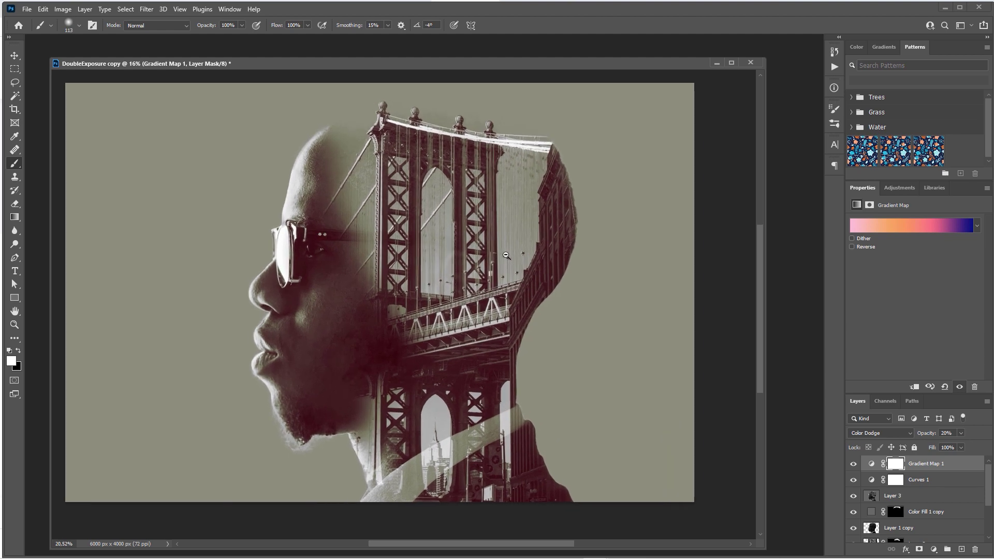
drag(991, 480, 991, 510)
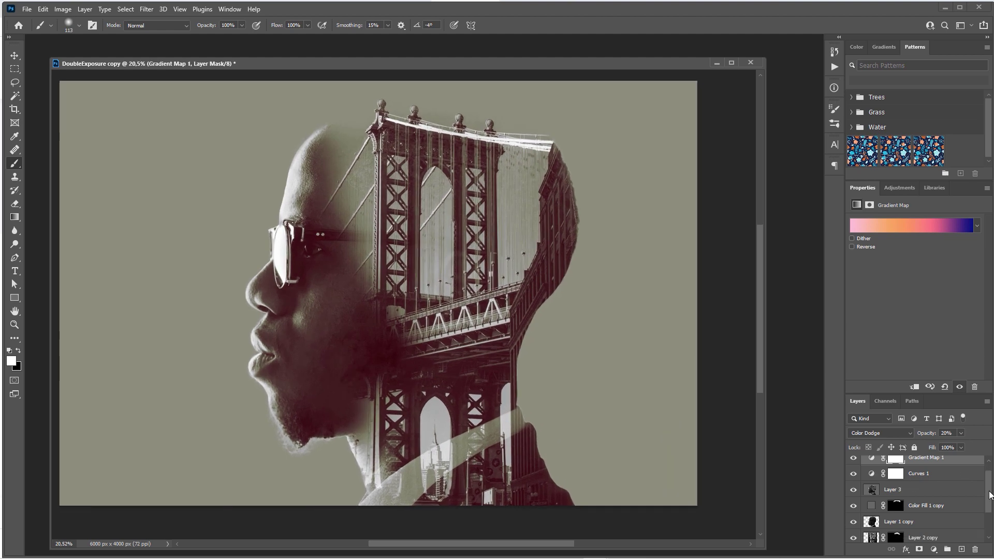
alt+click(854, 520)
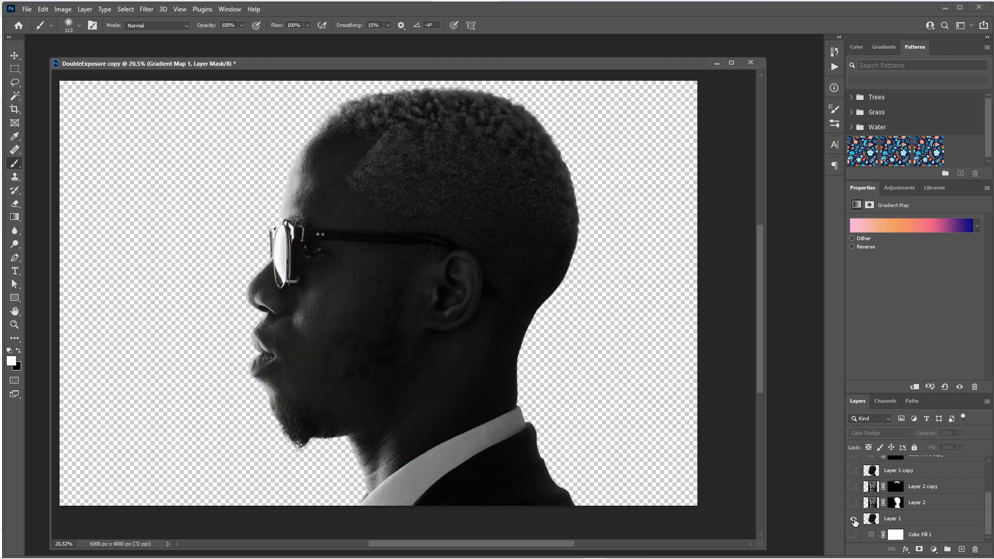
alt+click(855, 520)
scroll(854, 520, down, 1)
click(862, 536)
alt+click(854, 536)
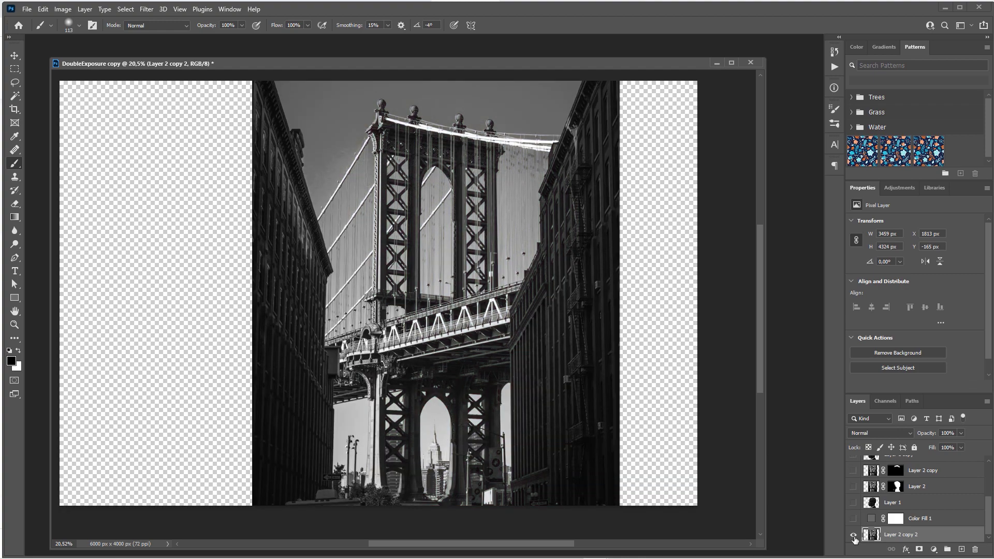
alt+click(854, 536)
alt+click(854, 536)
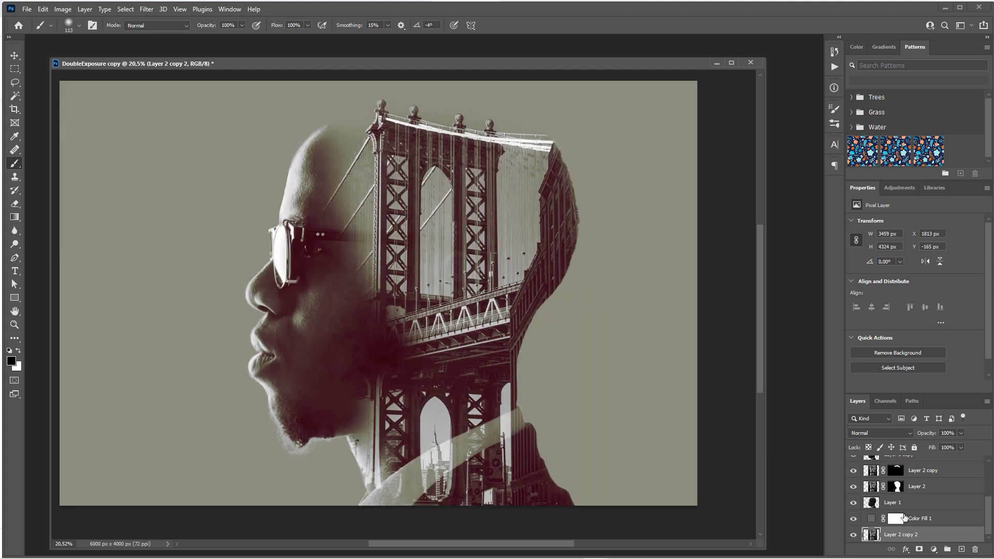
alt+click(854, 504)
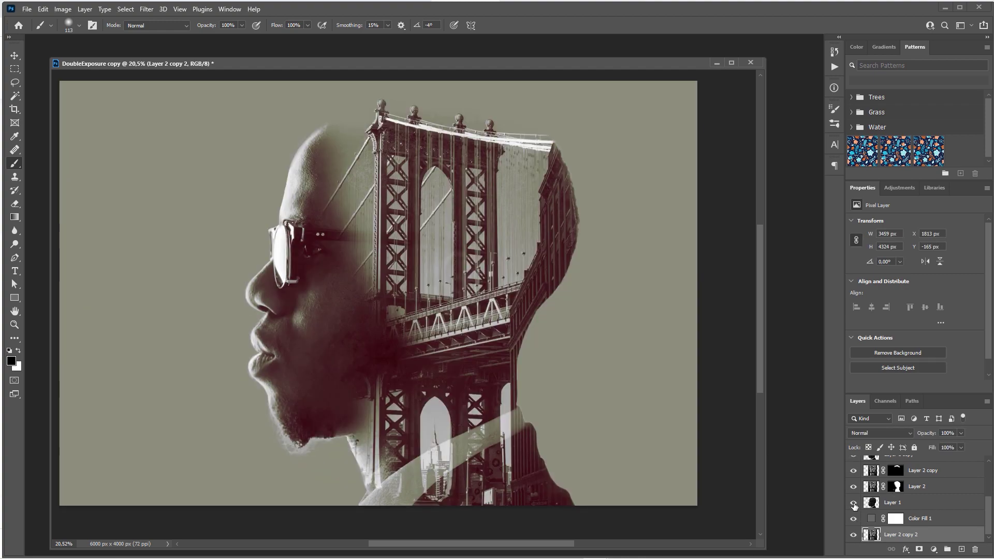
alt+click(854, 504)
alt+click(854, 488)
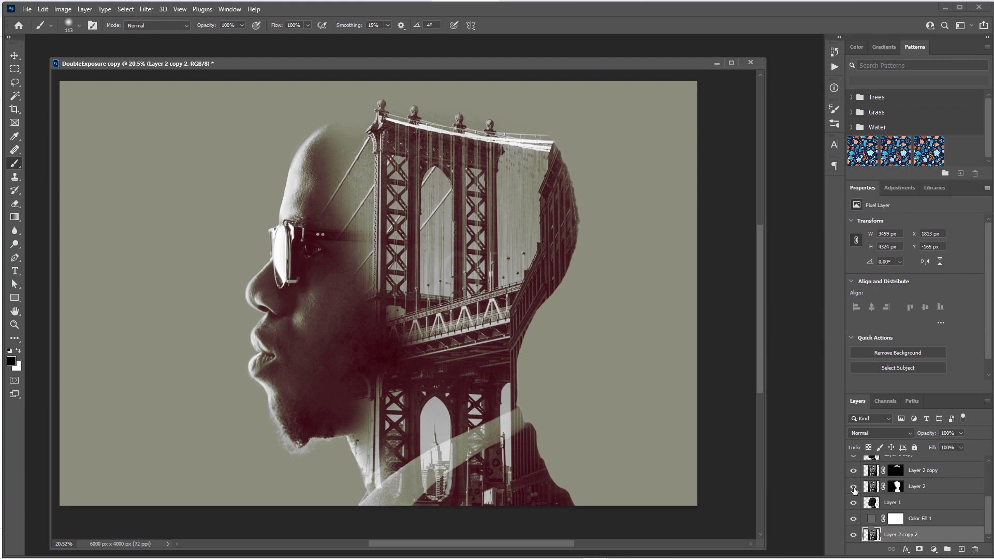
alt+click(854, 488)
alt+click(854, 488)
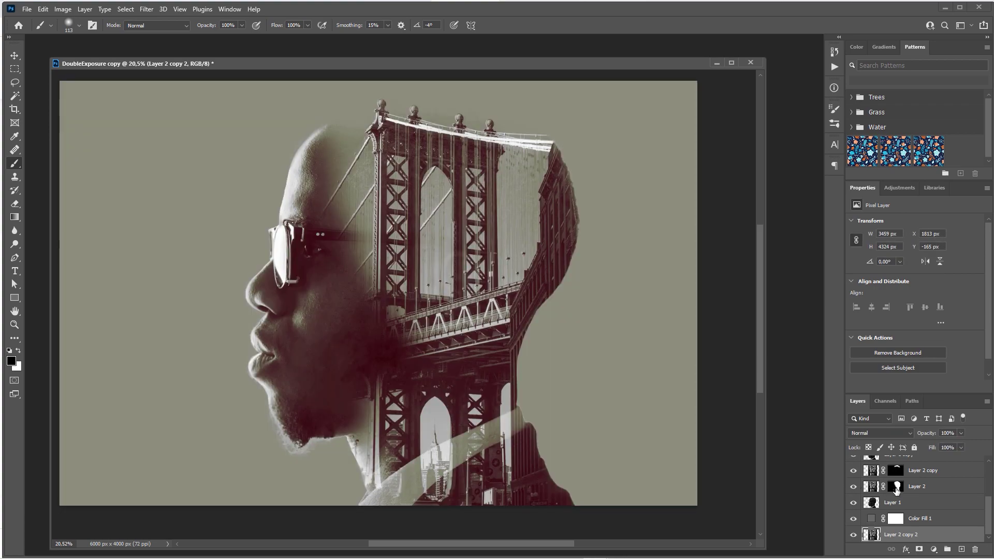
alt+click(896, 488)
alt+click(896, 488)
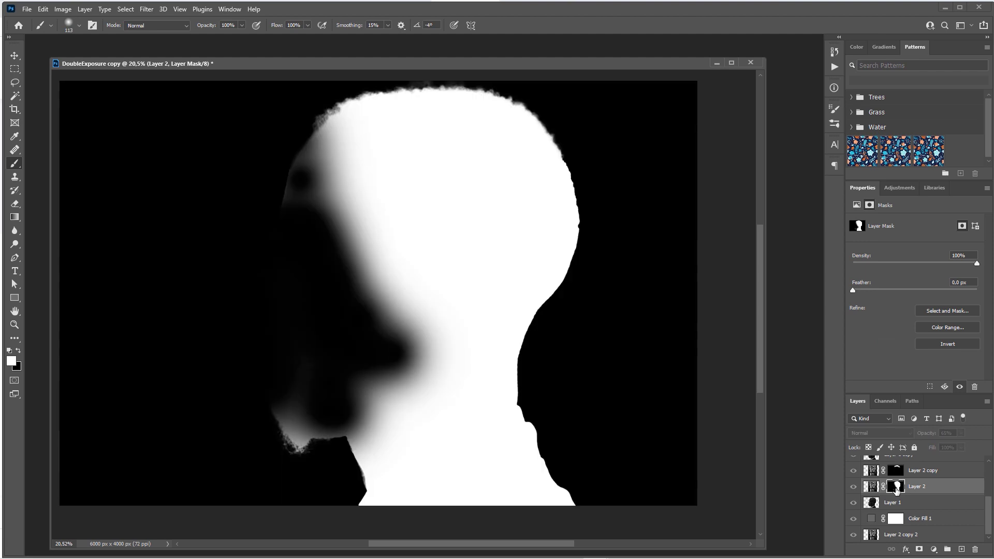
alt+click(897, 490)
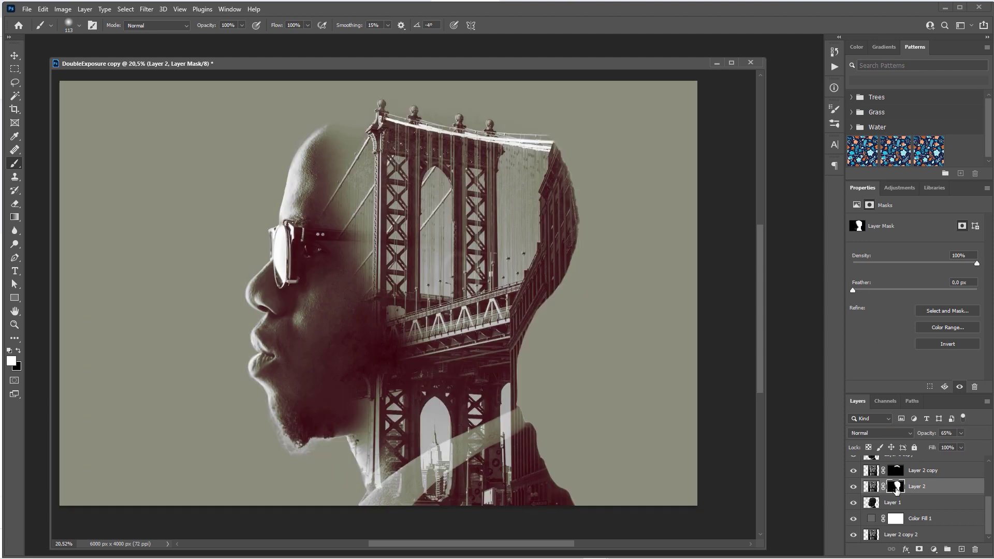
alt+click(894, 491)
drag(377, 241, 409, 241)
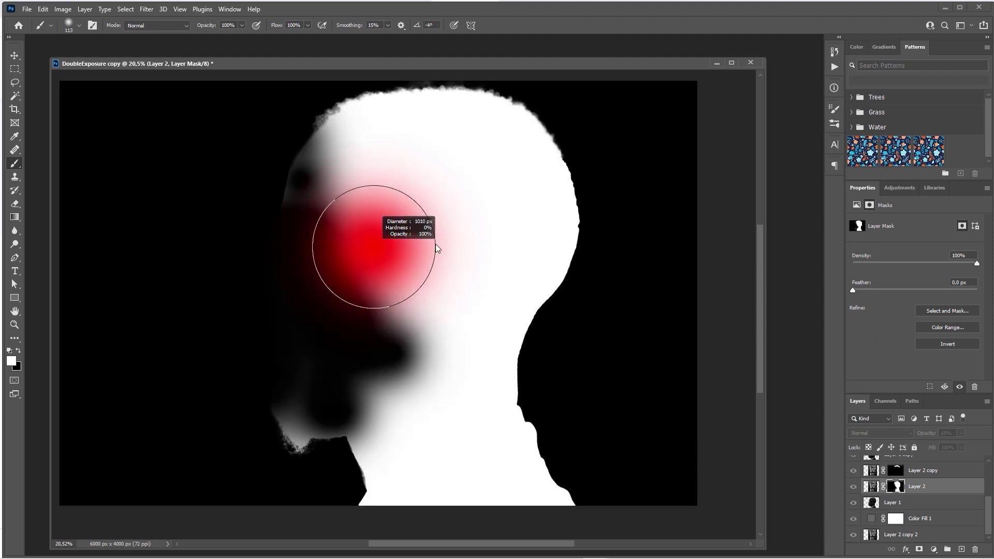
alt+click(897, 489)
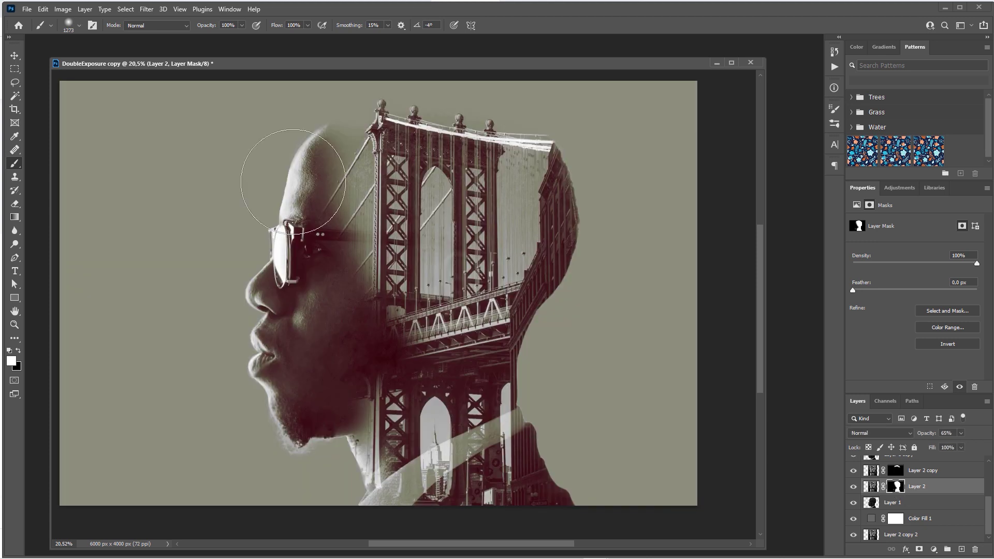
alt+click(854, 471)
alt+click(854, 471)
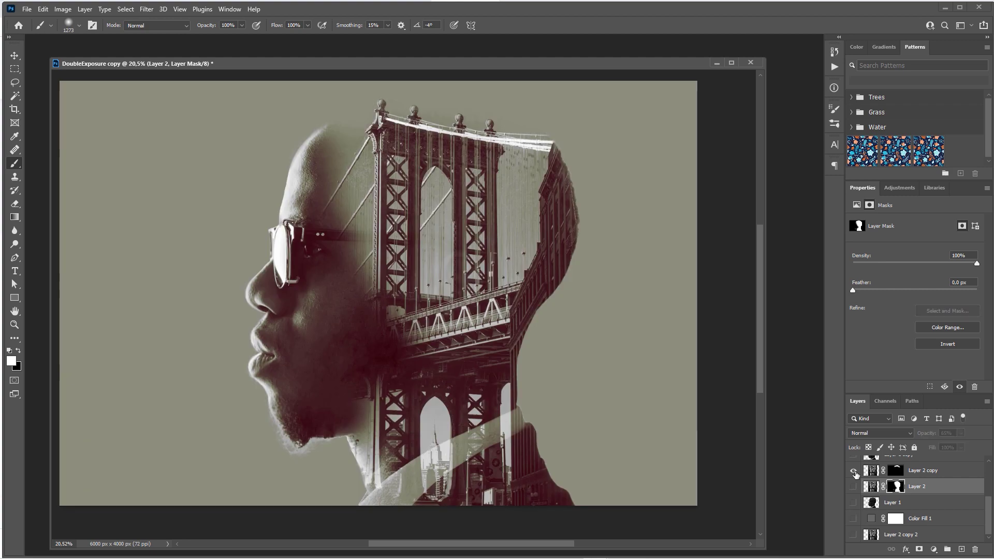
alt+click(854, 471)
alt+click(854, 471)
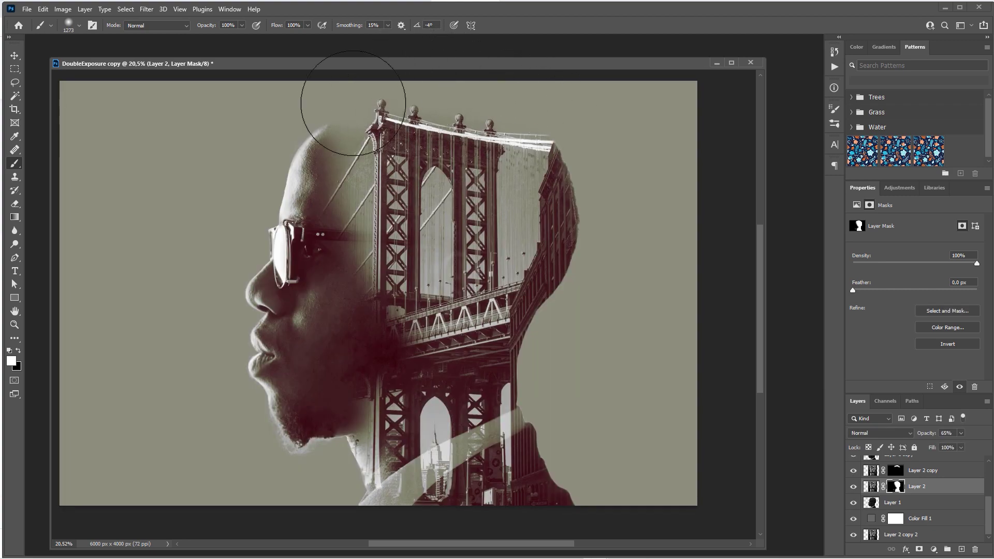
click(901, 486)
alt+click(854, 487)
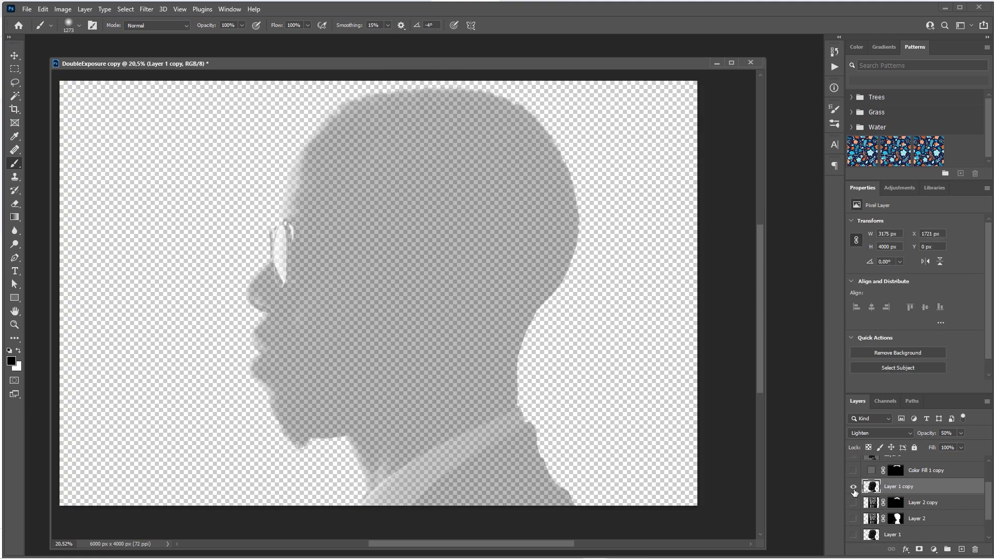
alt+click(854, 487)
scroll(844, 464, up, 1)
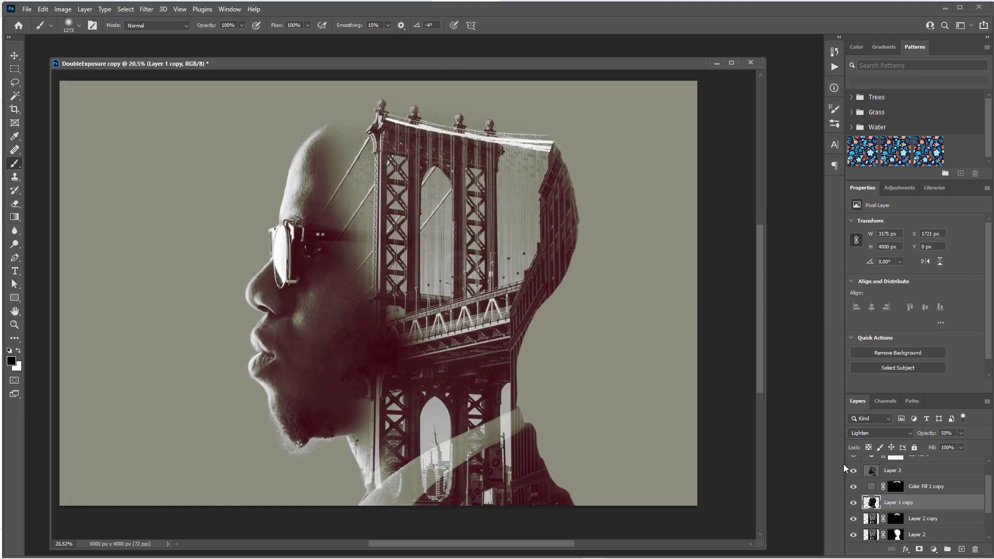
scroll(894, 487, up, 1)
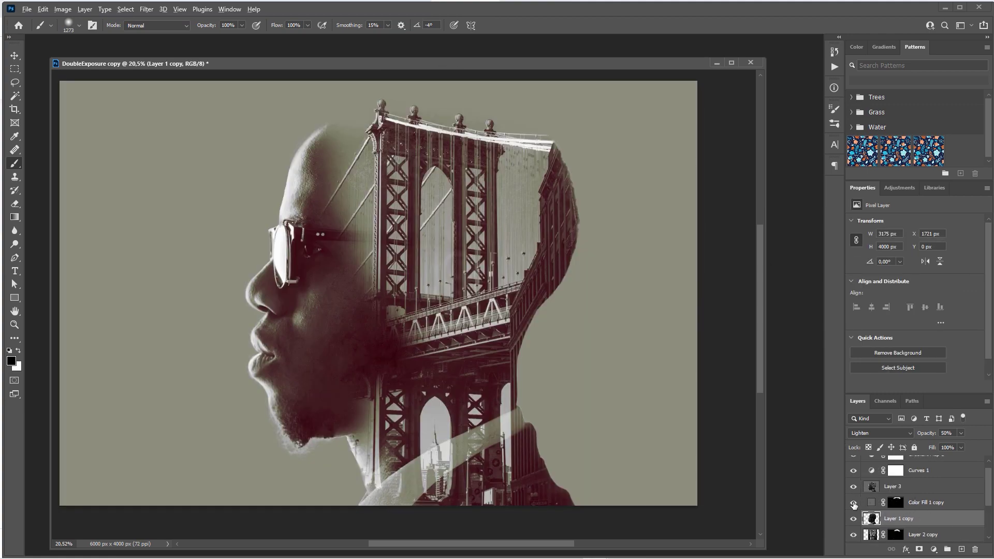
alt+click(854, 502)
scroll(855, 505, down, 2)
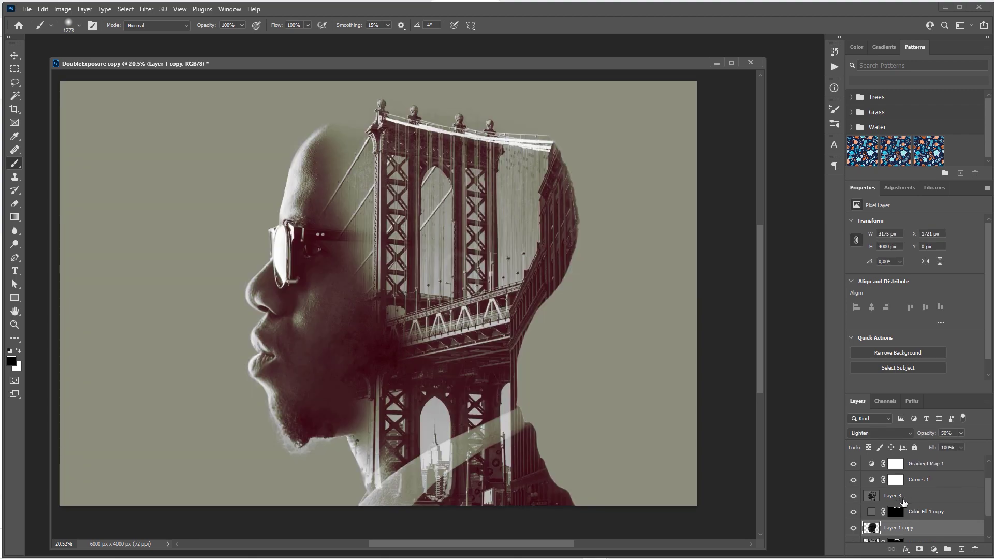
scroll(862, 515, down, 2)
scroll(869, 518, up, 3)
- Review the Curves 1 settings, then make Gradient Map 1 active to show its properties
click(904, 498)
click(863, 481)
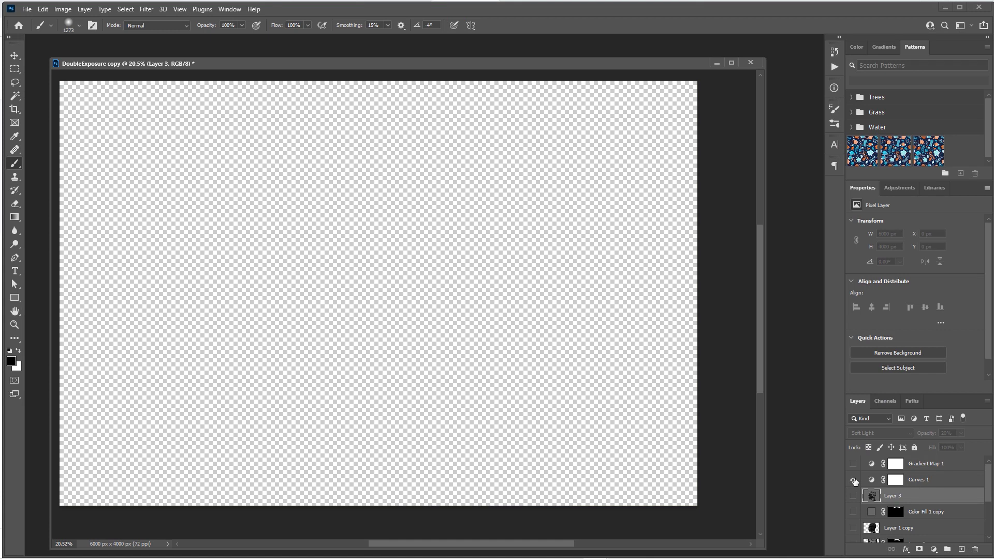
alt+click(854, 480)
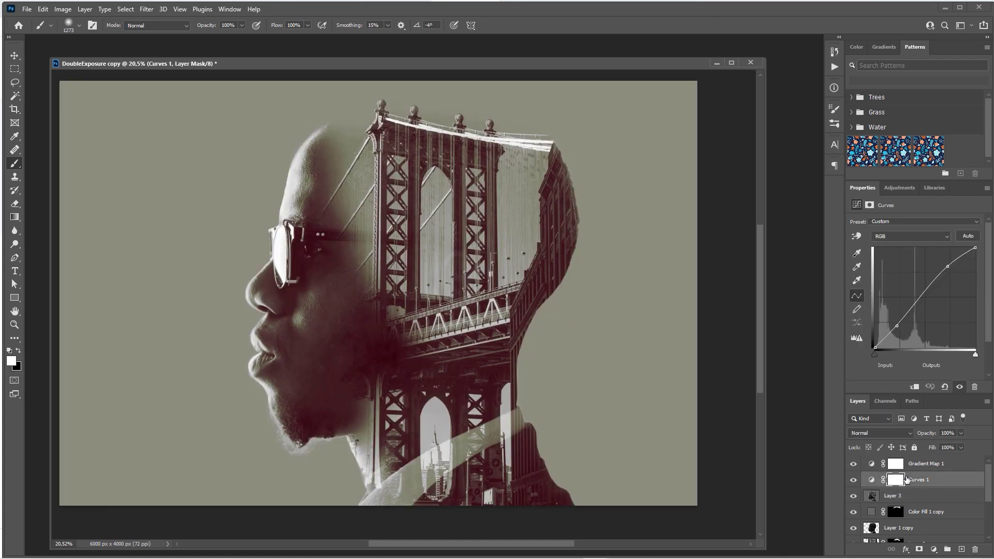
click(928, 468)
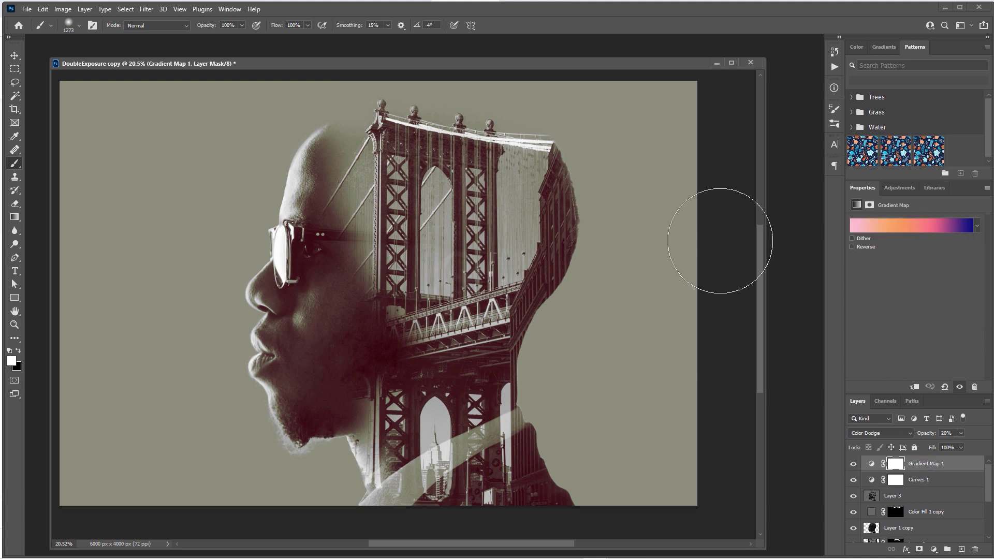
scroll(404, 241, up, 2)
scroll(404, 240, up, 1)
scroll(487, 274, down, 1)
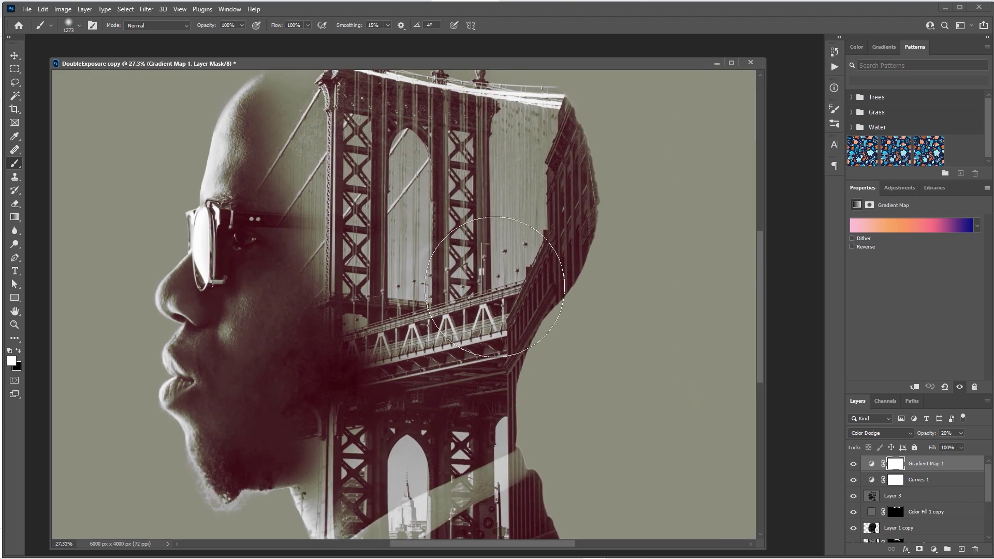
scroll(471, 249, down, 1)
scroll(458, 228, down, 1)
drag(456, 223, 446, 229)
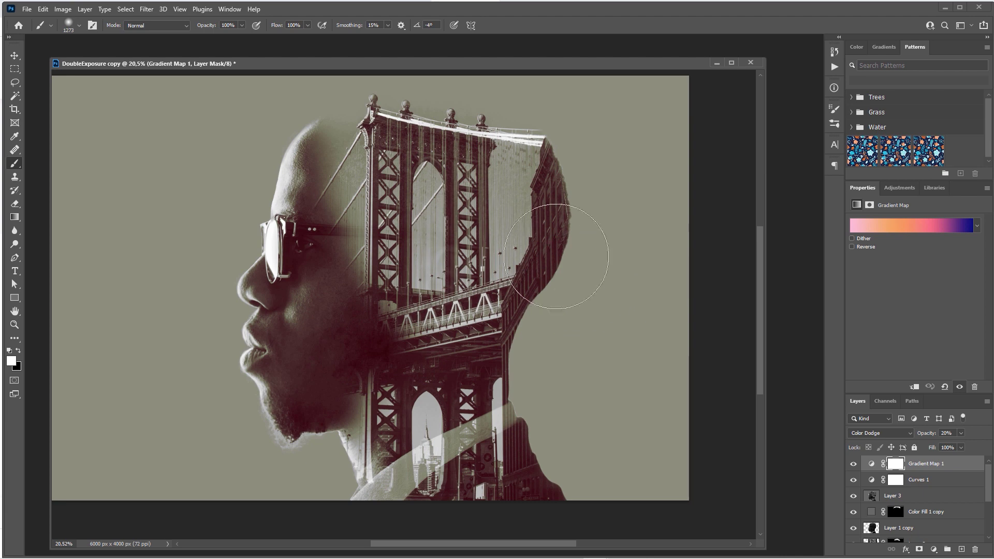
drag(487, 227, 519, 228)
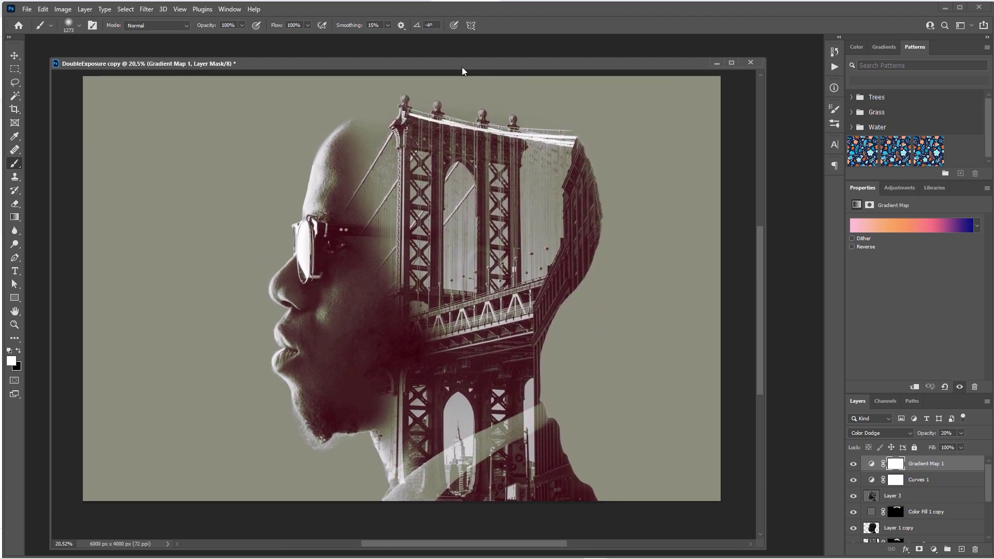
drag(455, 61, 463, 54)
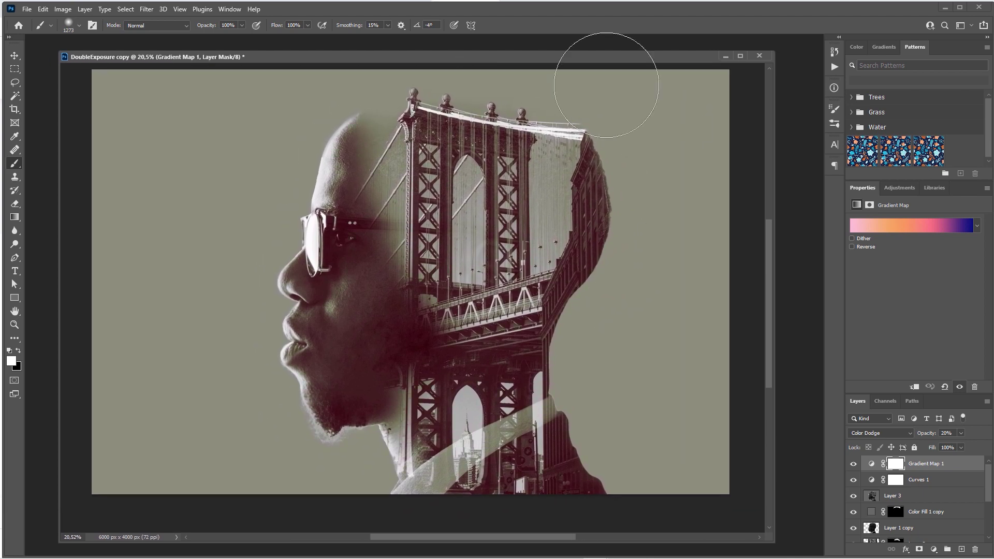